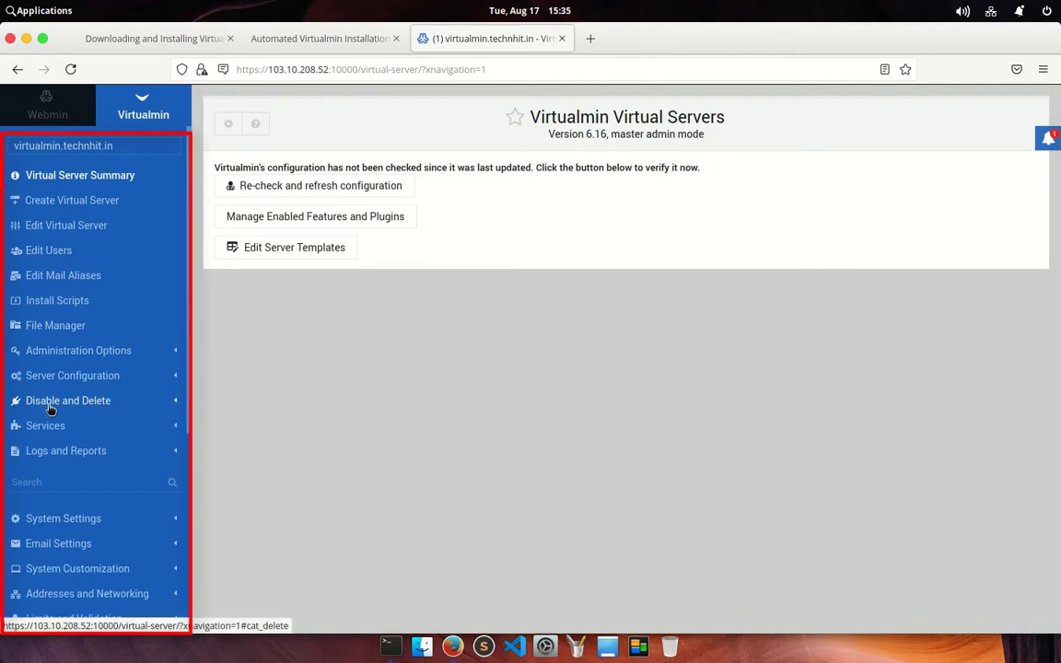
Show the virtualmin.technhit.in server summary and highlight its domain name and admin username
{"action": "left_click", "coordinate": [88, 181]}
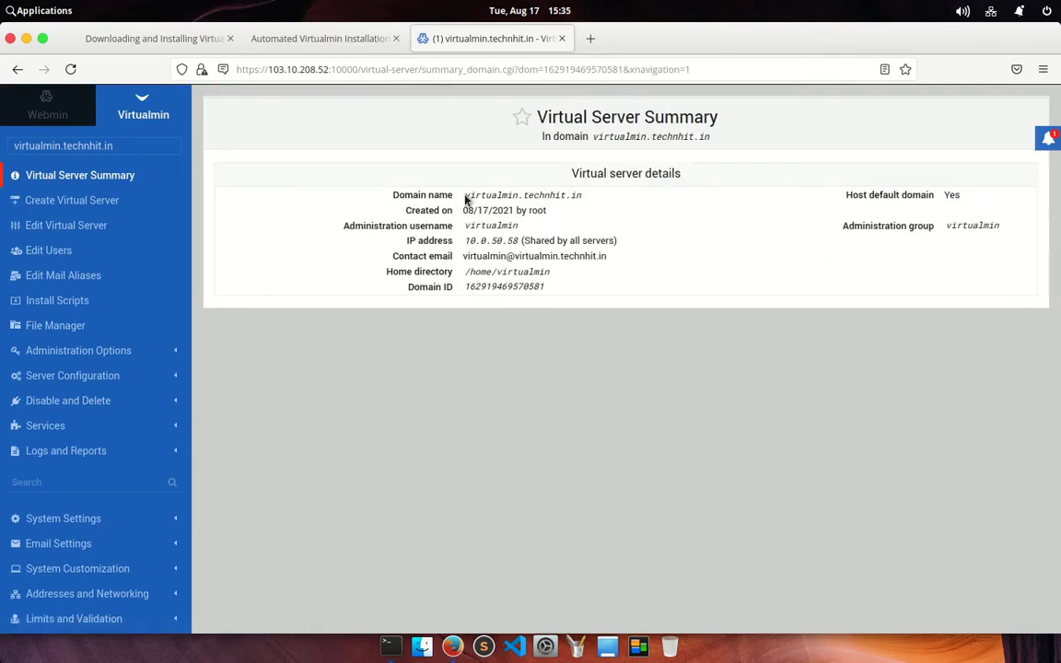
{"action": "left_click_drag", "start_coordinate": [463, 192], "coordinate": [610, 199]}
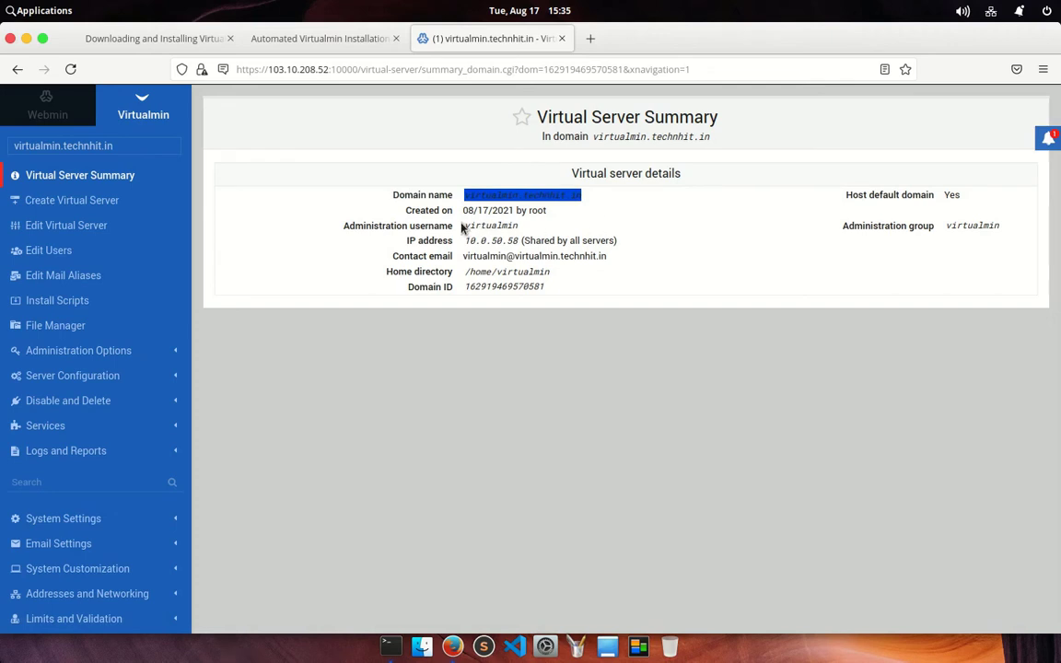
{"action": "left_click_drag", "start_coordinate": [465, 227], "coordinate": [518, 228]}
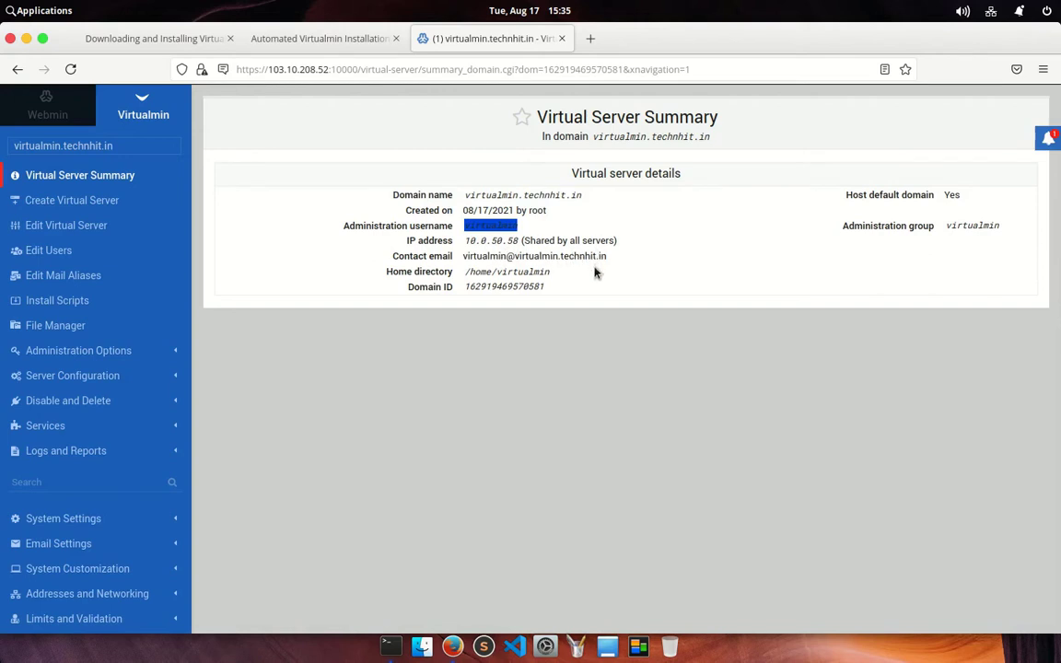
{"action": "left_click", "coordinate": [505, 391]}
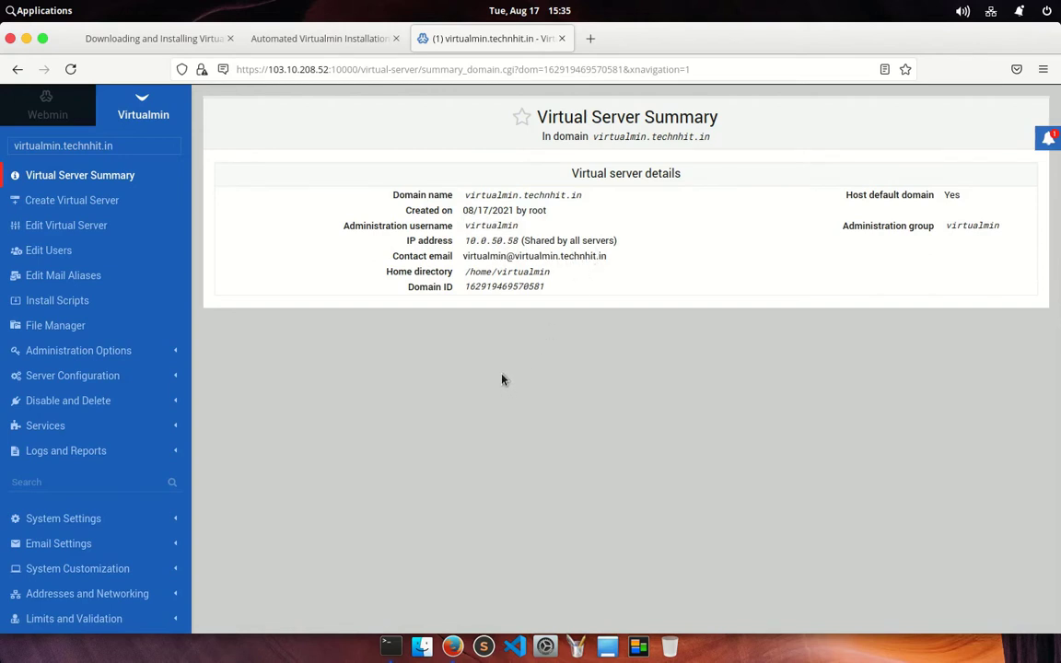
Start a new virtual server with mydomain.com as the domain name
{"action": "left_click", "coordinate": [72, 196]}
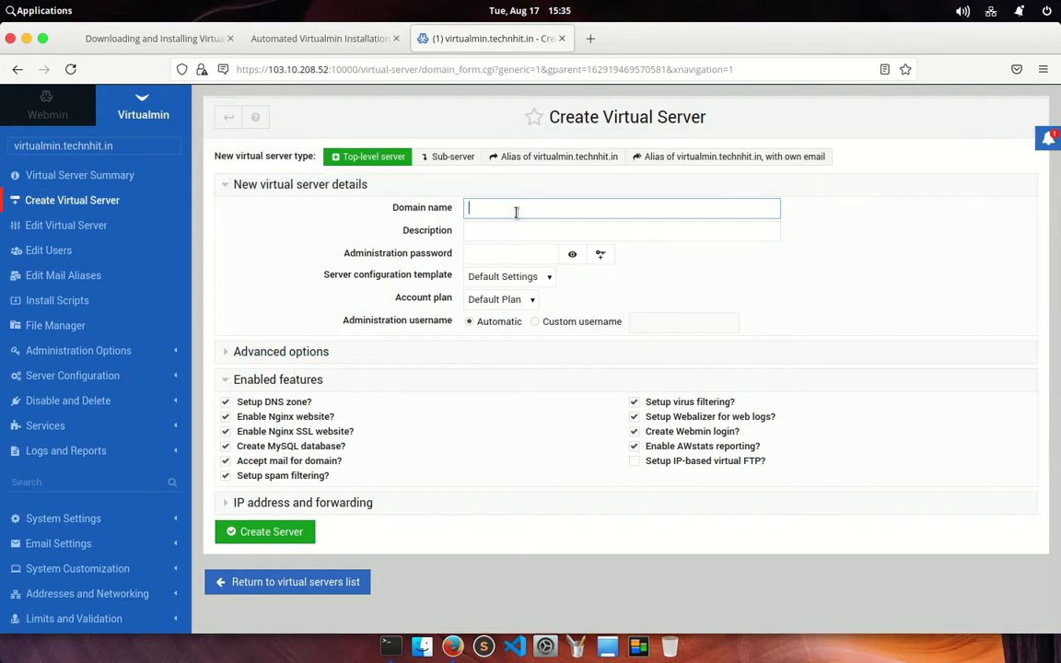
{"action": "type", "text": "mydomain.com"}
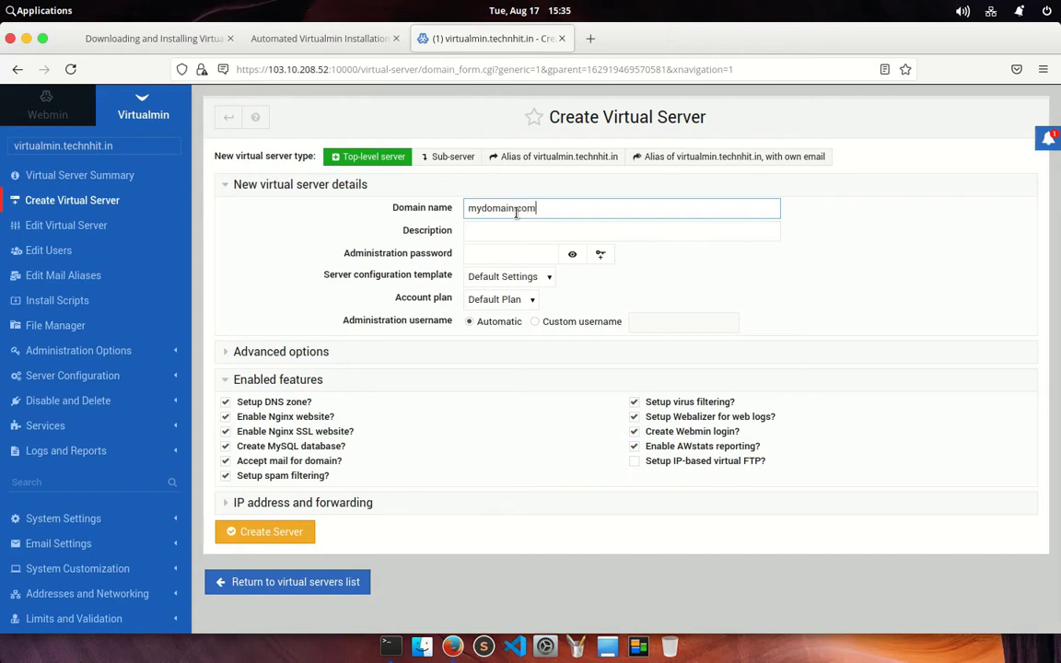
{"action": "key", "text": "Tab"}
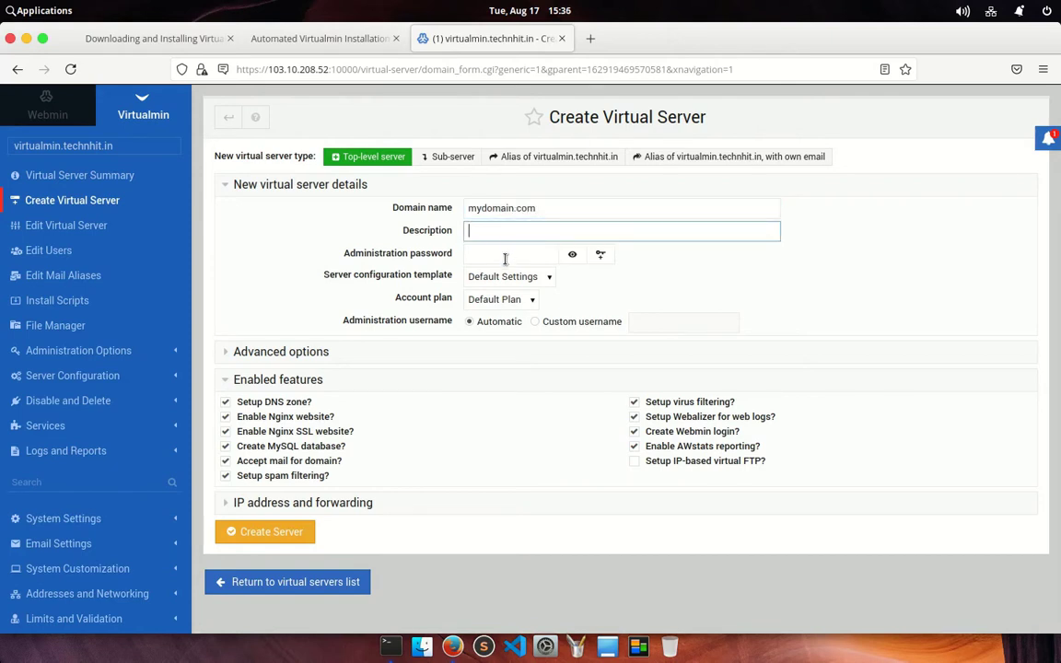
Review the template and account plan choices, keeping defaults, and expand Advanced options
{"action": "left_click", "coordinate": [508, 255]}
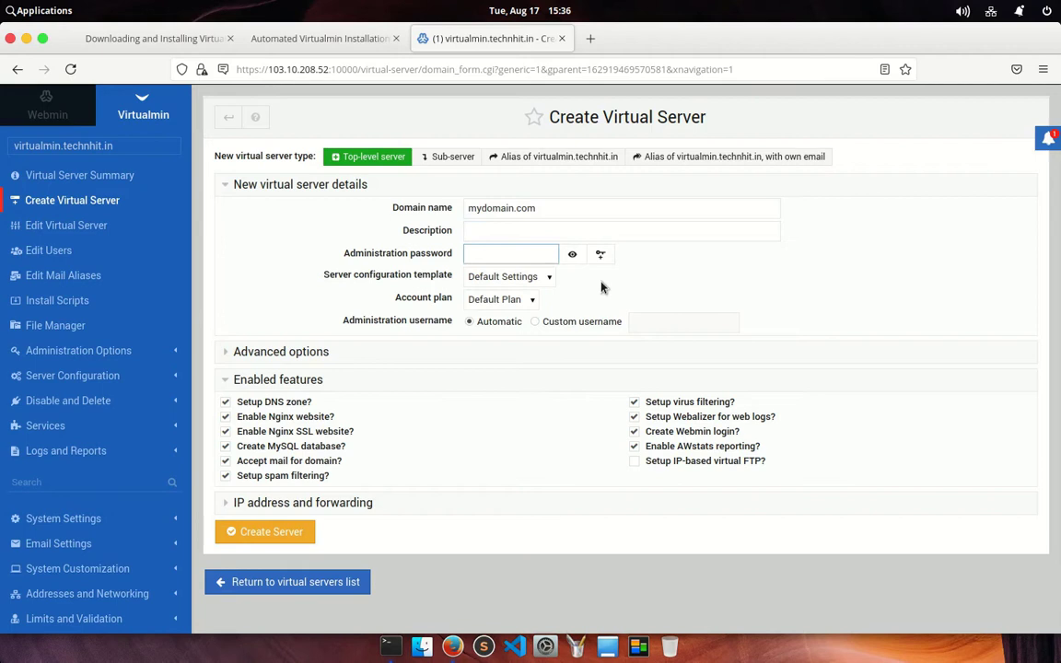
{"action": "left_click", "coordinate": [529, 285]}
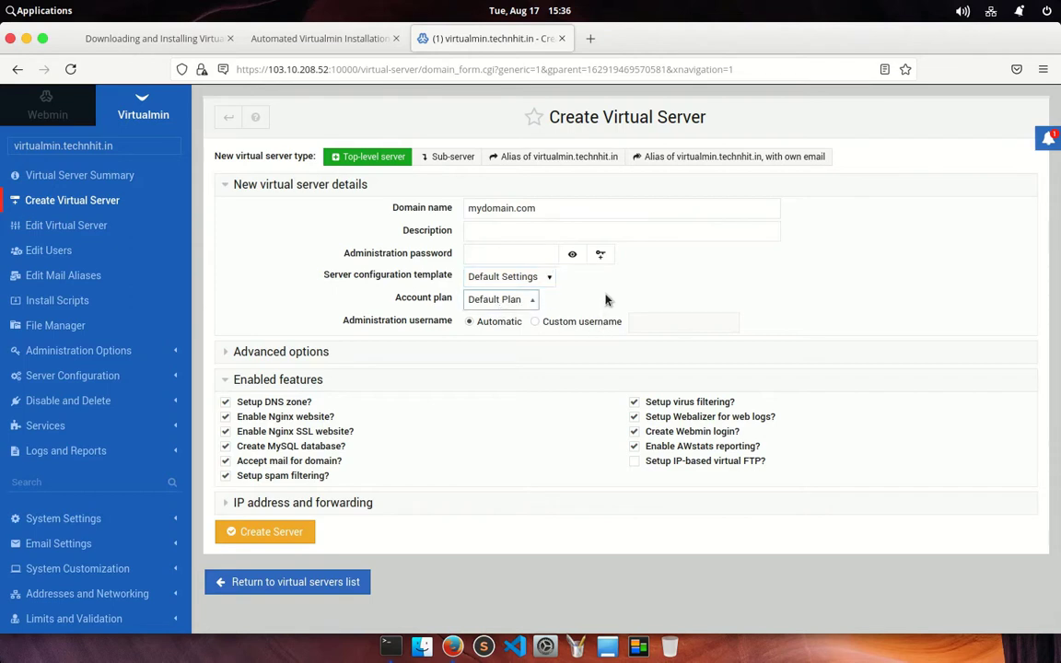
{"action": "left_click", "coordinate": [607, 298]}
{"action": "left_click", "coordinate": [490, 280]}
{"action": "left_click", "coordinate": [505, 296]}
{"action": "left_click", "coordinate": [374, 352]}
{"action": "scroll", "coordinate": [479, 387], "scroll_direction": "down", "scroll_amount": 1}
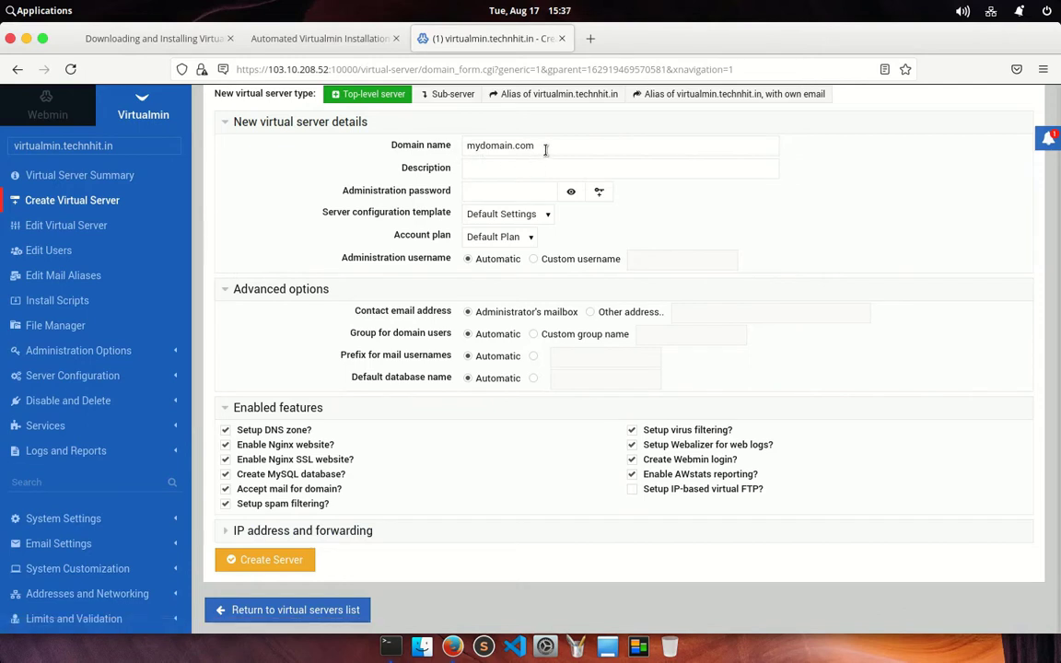
Change the domain name to test1.example.com and the description to 'my test server'
{"action": "triple_click", "coordinate": [488, 147]}
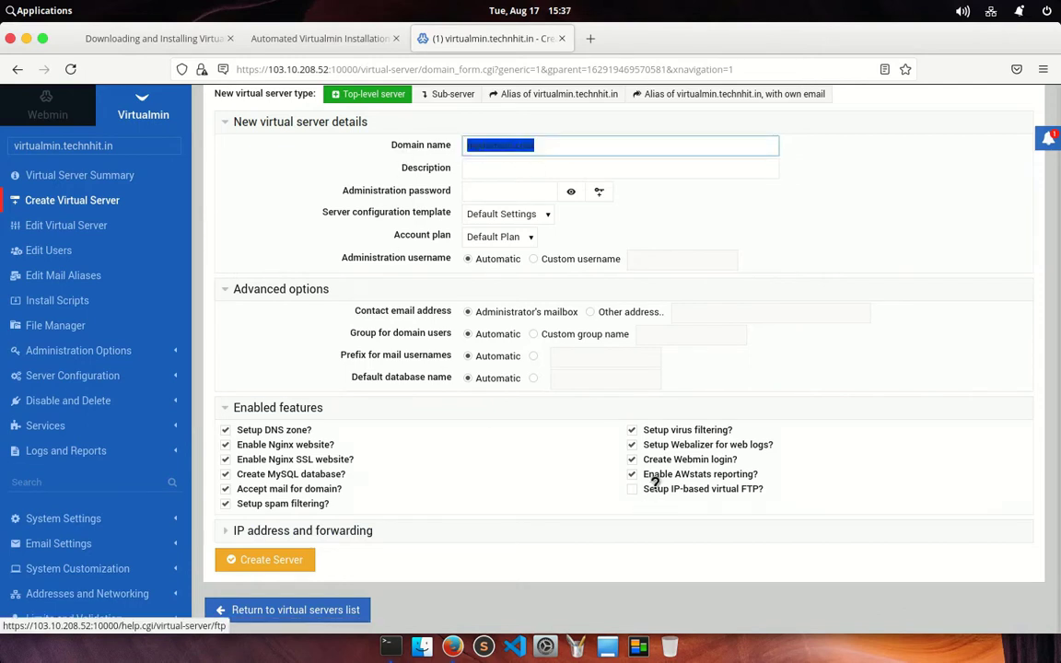
{"action": "type", "text": "test1.example.com"}
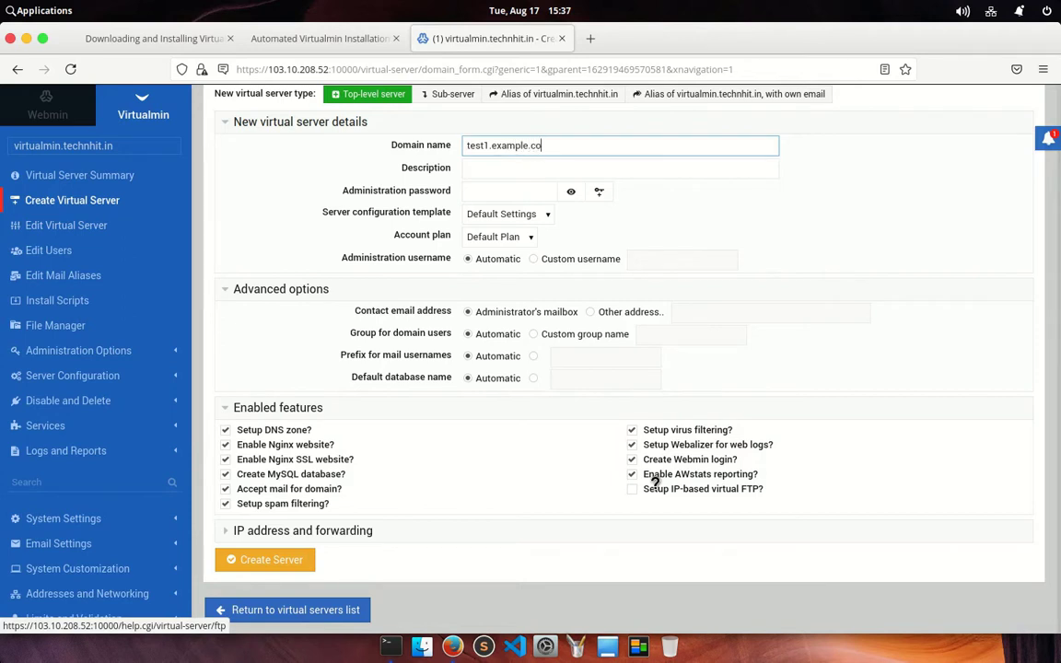
{"action": "left_click", "coordinate": [481, 173]}
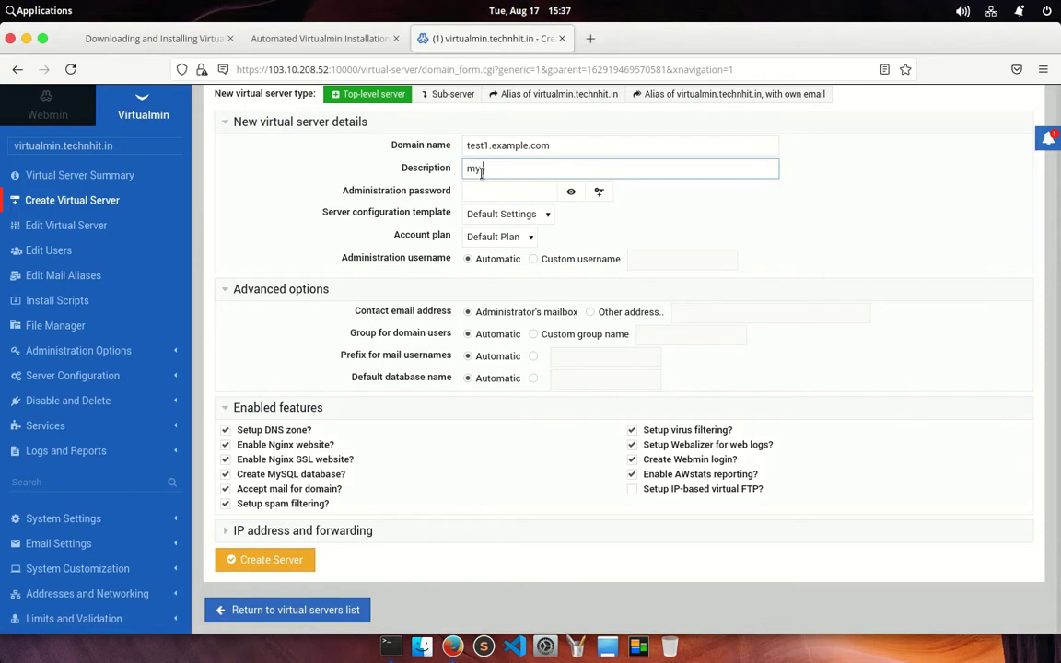
{"action": "type", "text": "mytest server"}
Generate a random administration password, reveal it, and select it for copying
{"action": "left_click", "coordinate": [492, 191]}
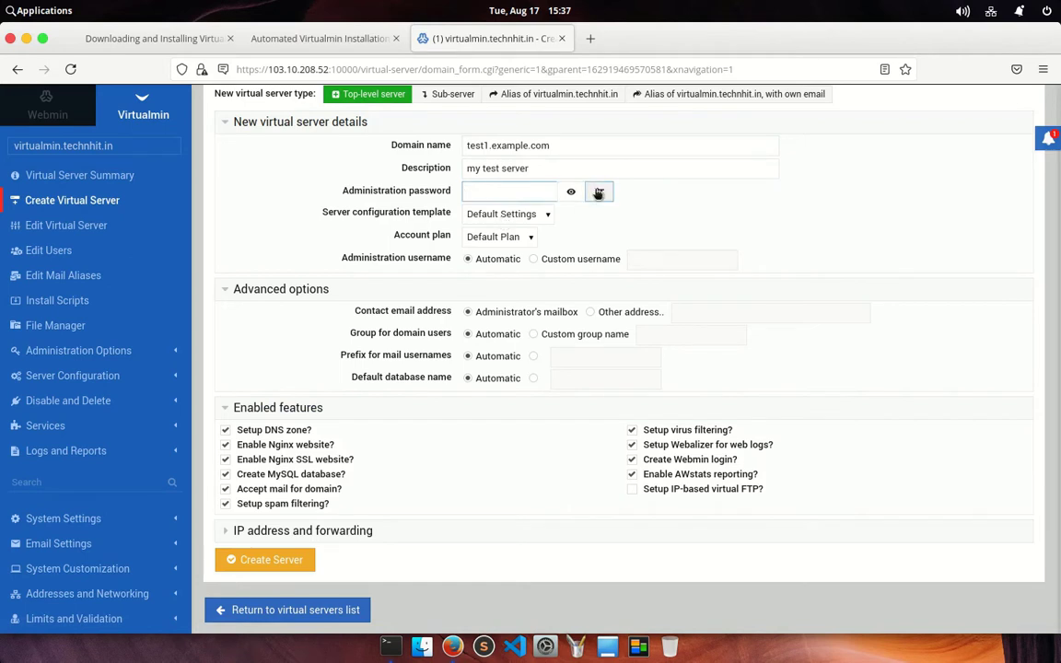
{"action": "left_click", "coordinate": [599, 192]}
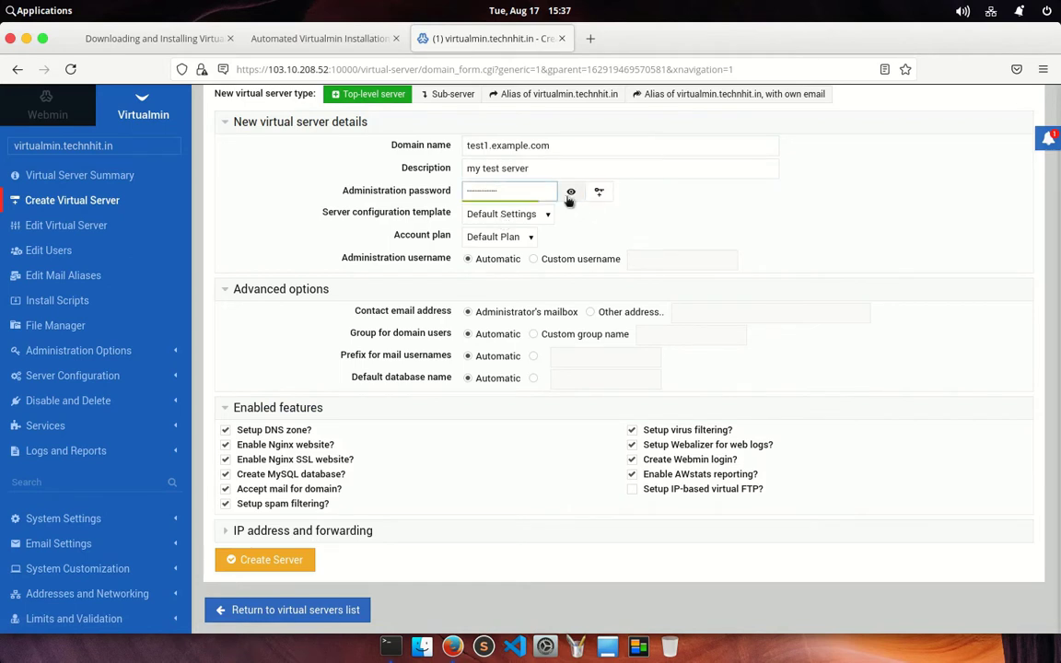
{"action": "left_click", "coordinate": [570, 193]}
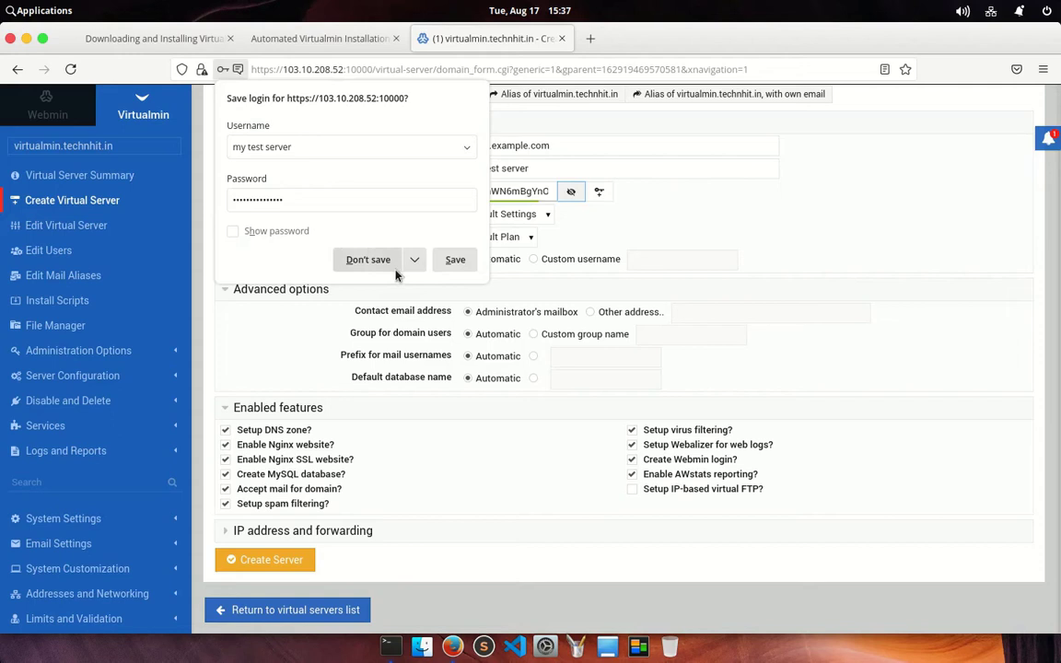
{"action": "left_click", "coordinate": [368, 258]}
{"action": "left_click_drag", "start_coordinate": [544, 192], "coordinate": [296, 250]}
Paste the generated password into a new Code document, then minimize the editor
{"action": "left_click", "coordinate": [11, 13]}
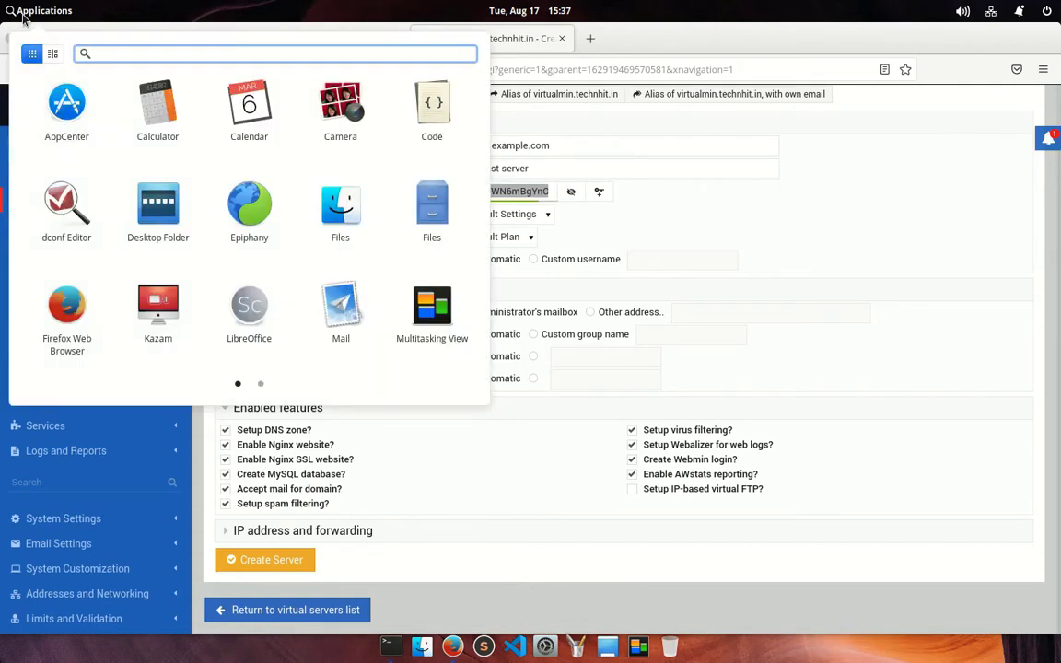
{"action": "left_click", "coordinate": [412, 109]}
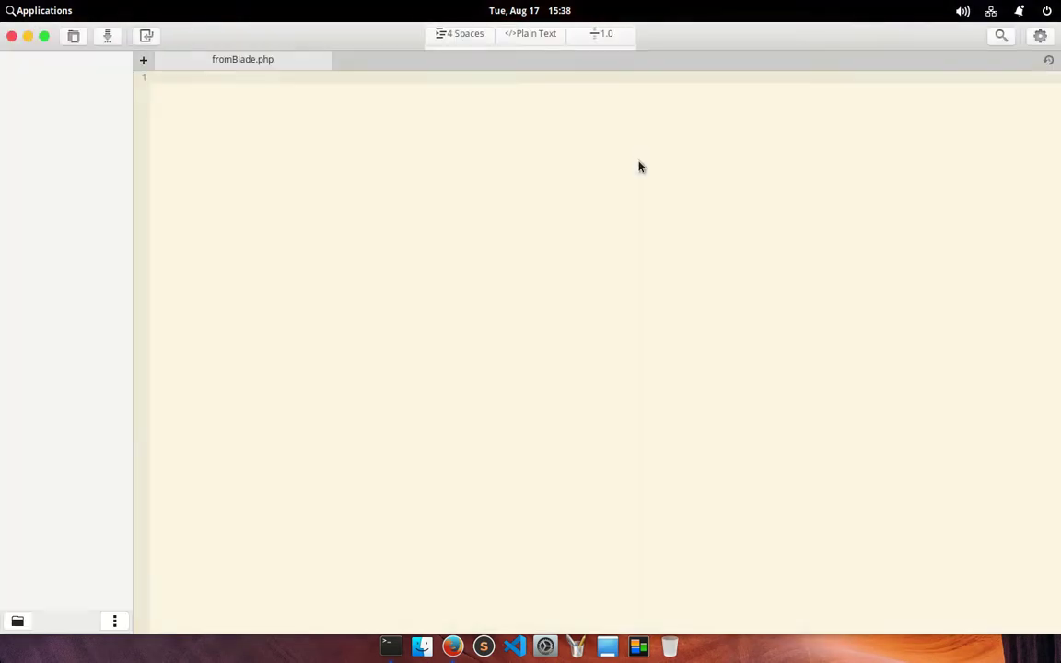
{"action": "left_click", "coordinate": [144, 60]}
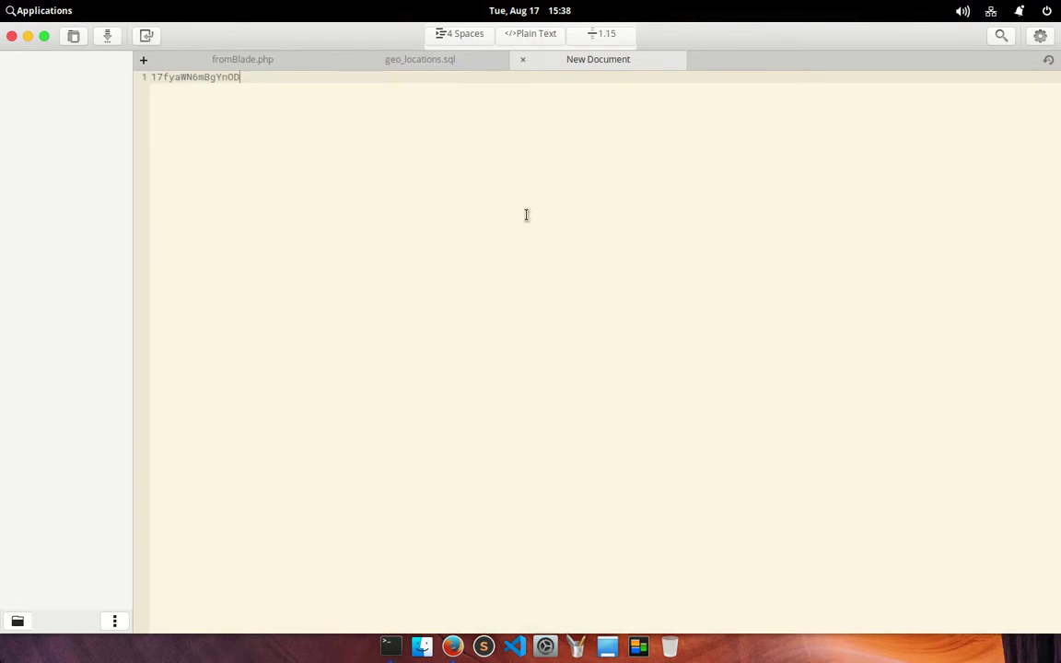
{"action": "left_click", "coordinate": [26, 36]}
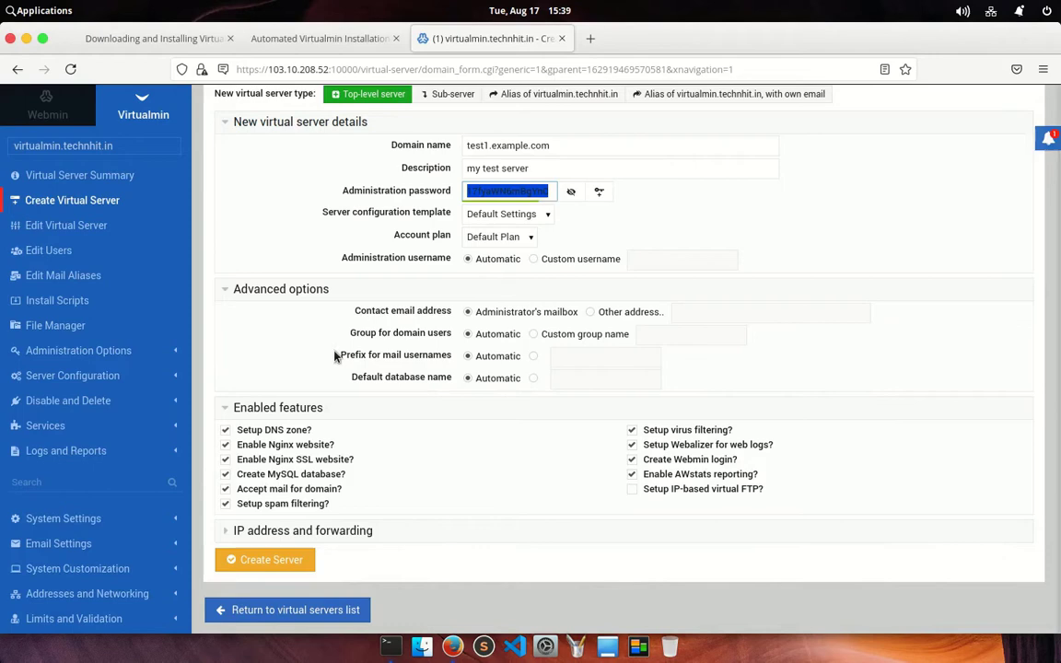
Expand the IP address and forwarding settings, then create the test1.example.com server
{"action": "left_click", "coordinate": [262, 532]}
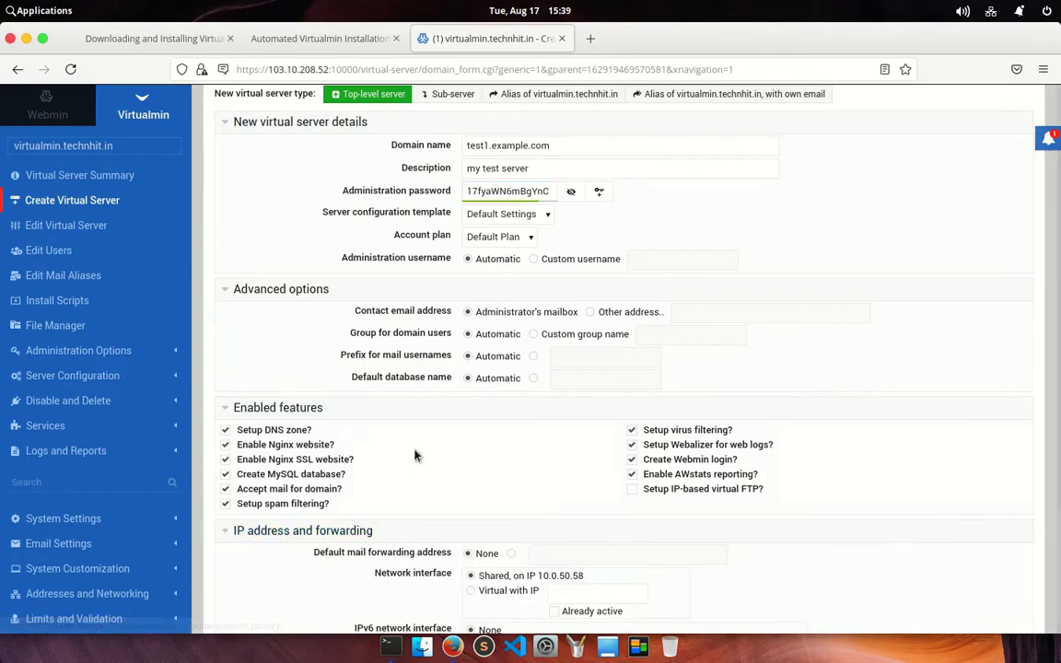
{"action": "scroll", "coordinate": [669, 466], "scroll_direction": "down", "scroll_amount": 3}
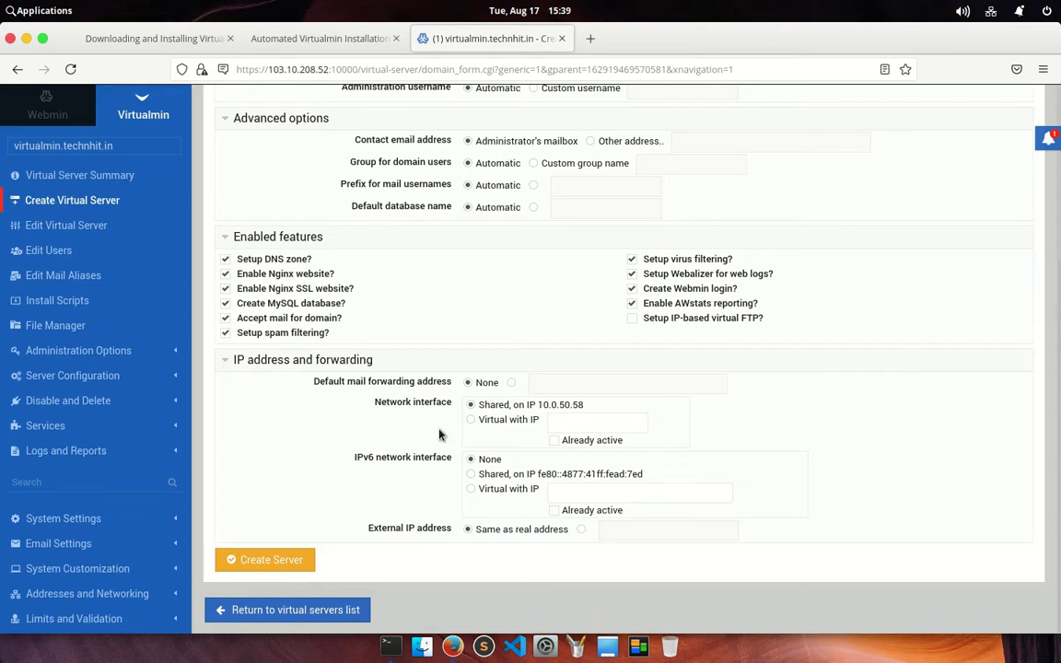
{"action": "left_click", "coordinate": [250, 561]}
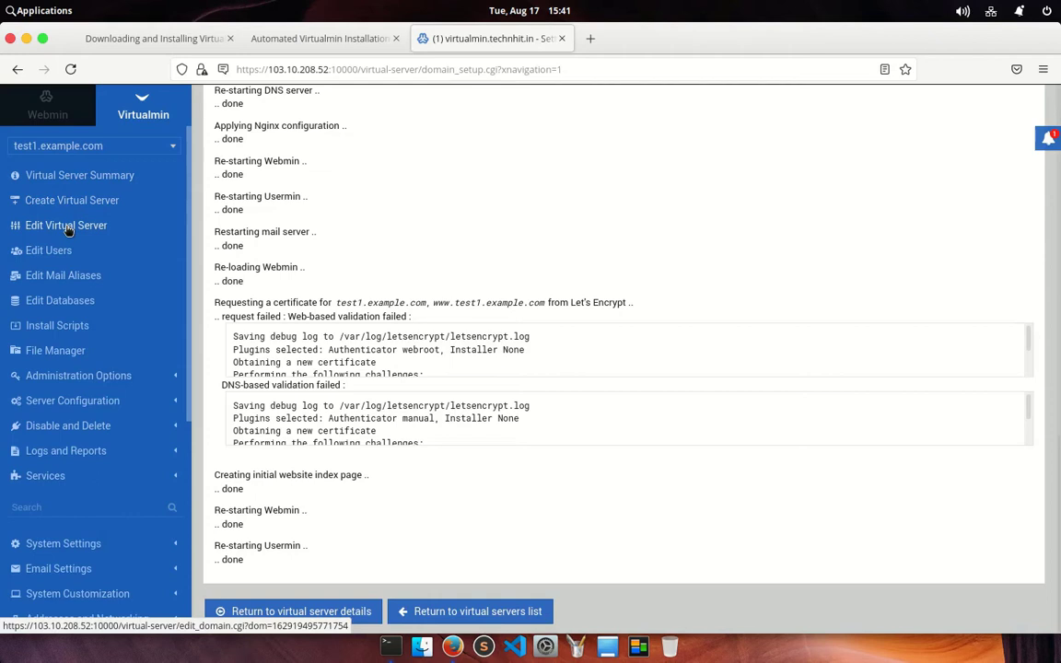
{"action": "left_click", "coordinate": [66, 227]}
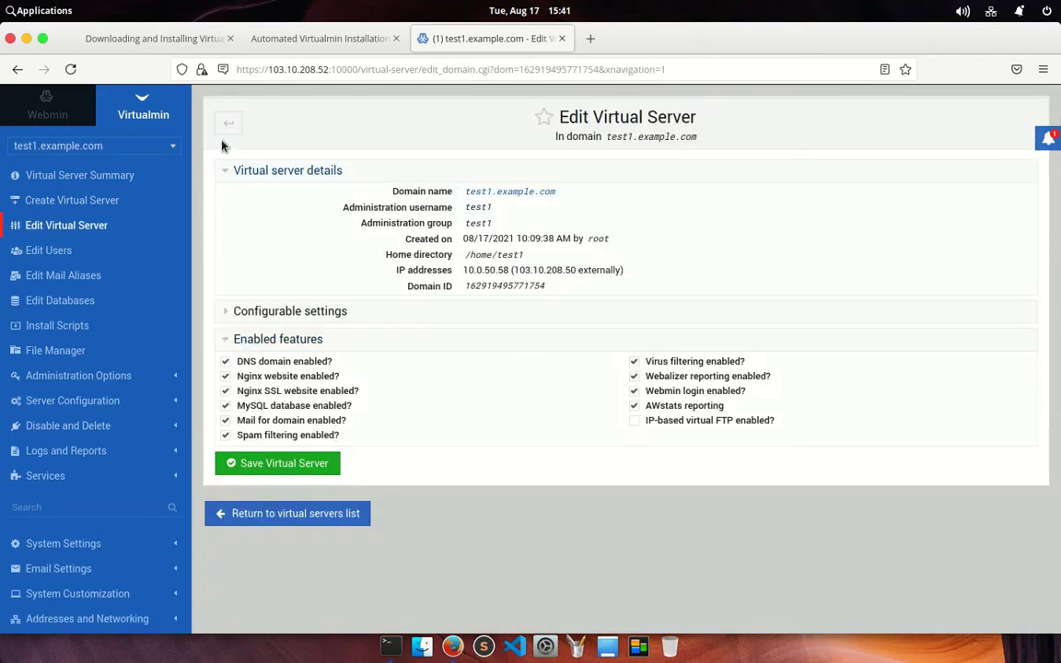
{"action": "left_click", "coordinate": [229, 179]}
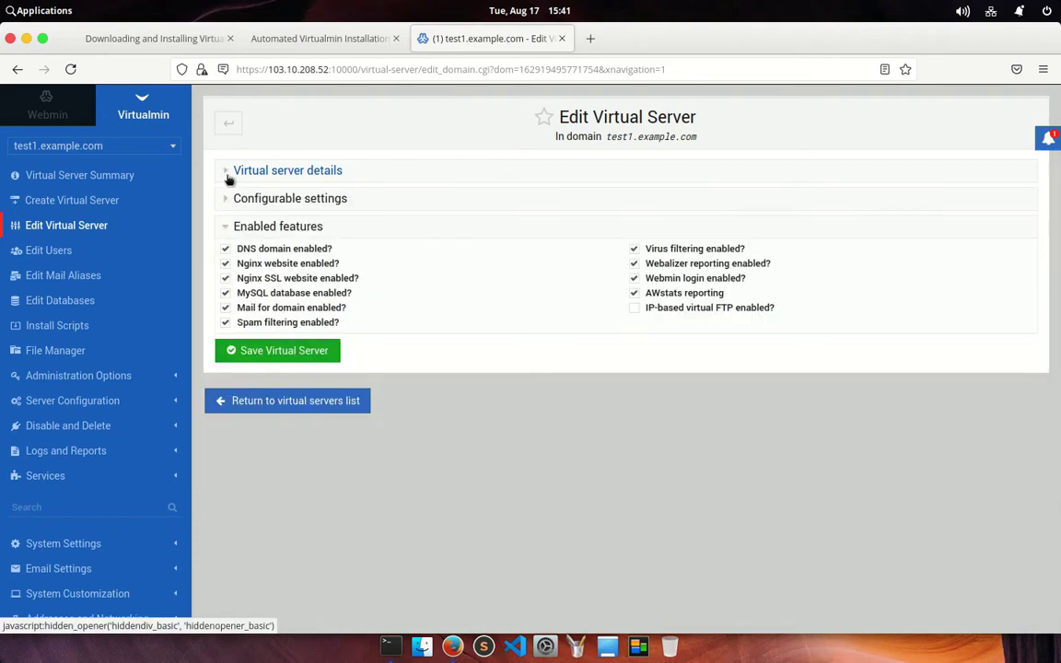
{"action": "left_click", "coordinate": [229, 179]}
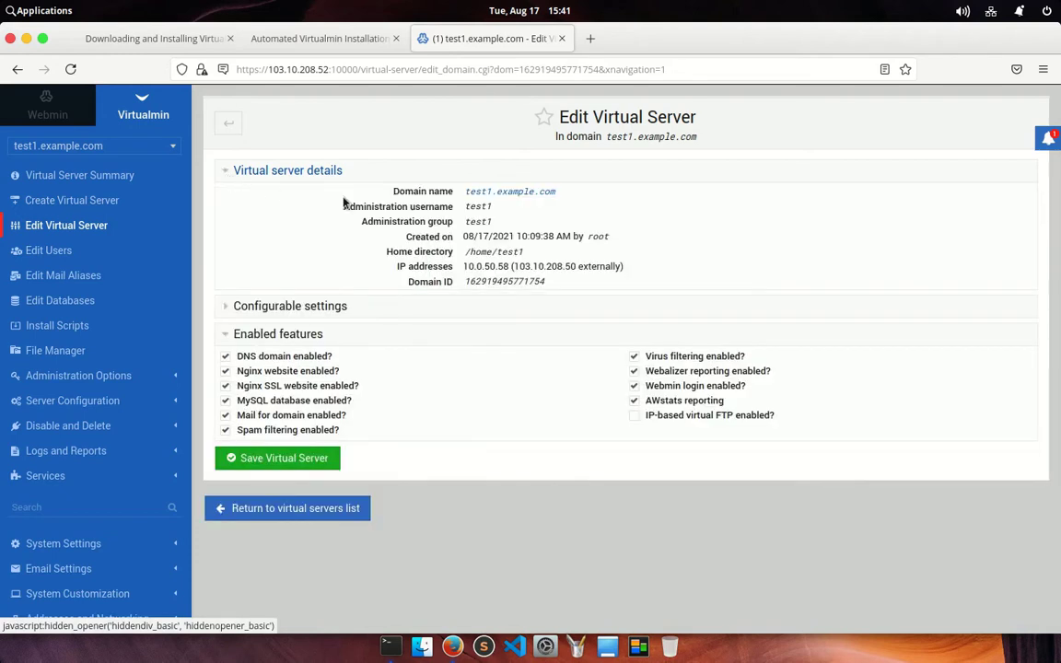
{"action": "left_click", "coordinate": [525, 193]}
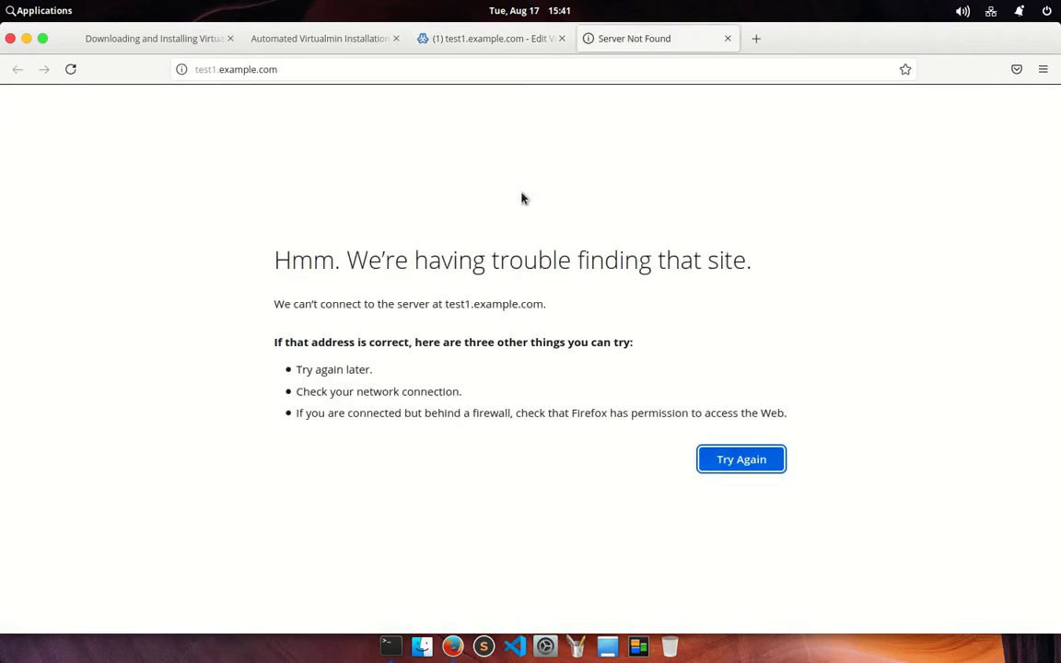
{"action": "left_click", "coordinate": [377, 66]}
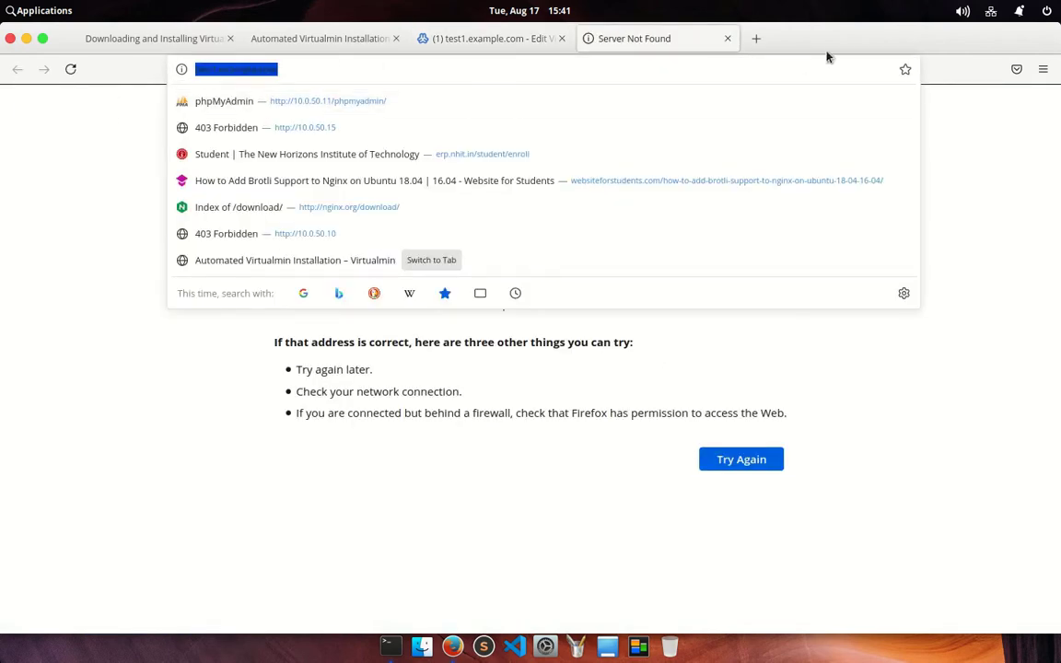
{"action": "left_click", "coordinate": [727, 39]}
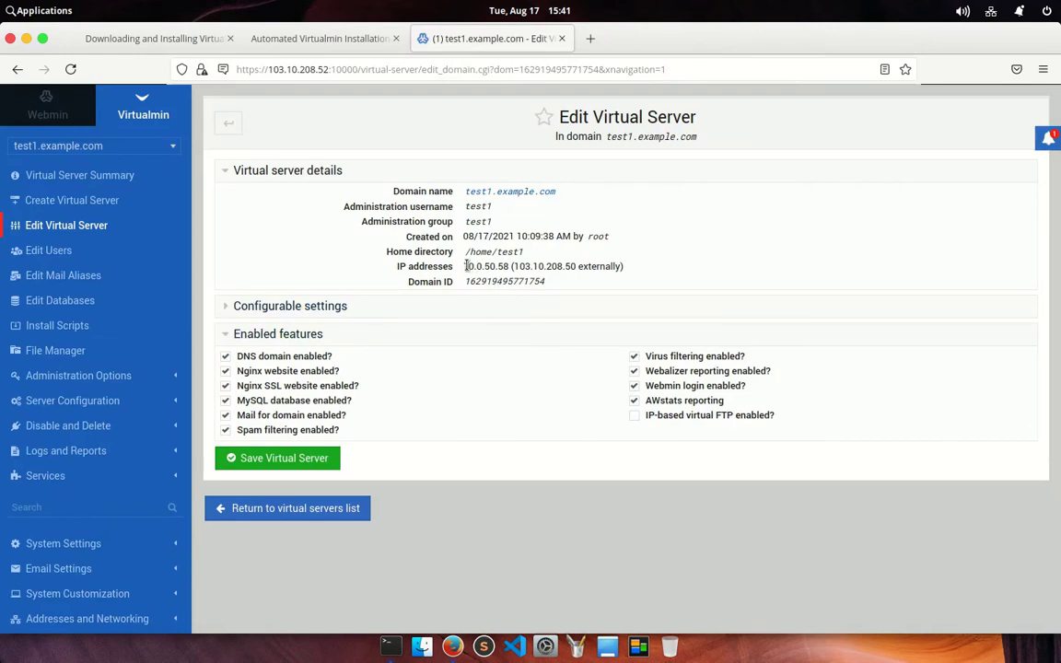
{"action": "left_click_drag", "start_coordinate": [463, 266], "coordinate": [623, 267]}
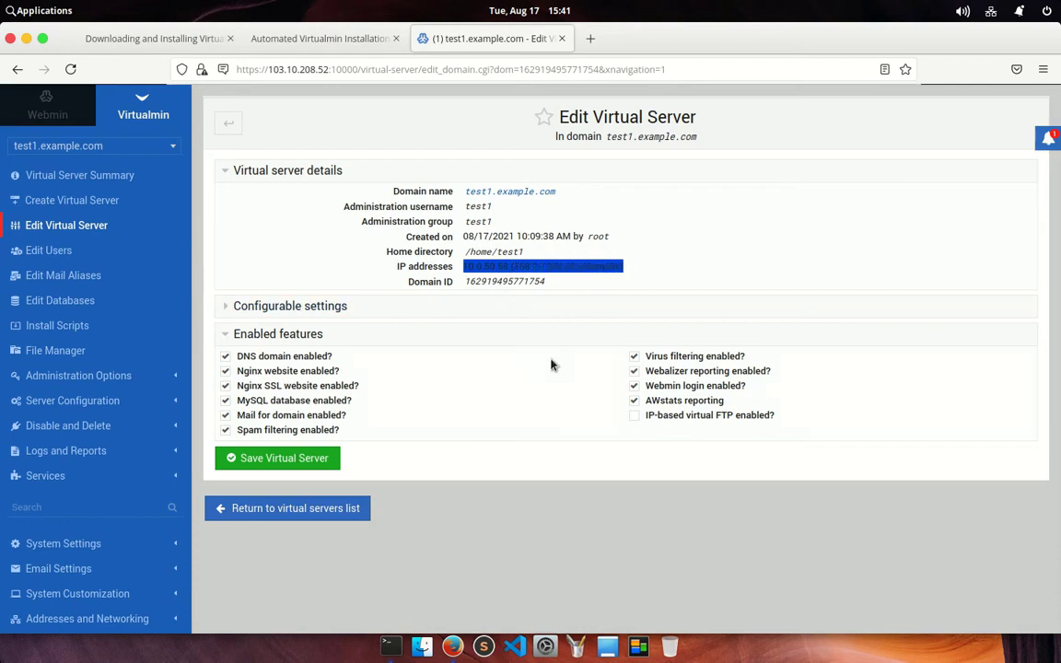
{"action": "left_click", "coordinate": [551, 365]}
{"action": "left_click_drag", "start_coordinate": [466, 266], "coordinate": [523, 266]}
{"action": "left_click", "coordinate": [603, 238]}
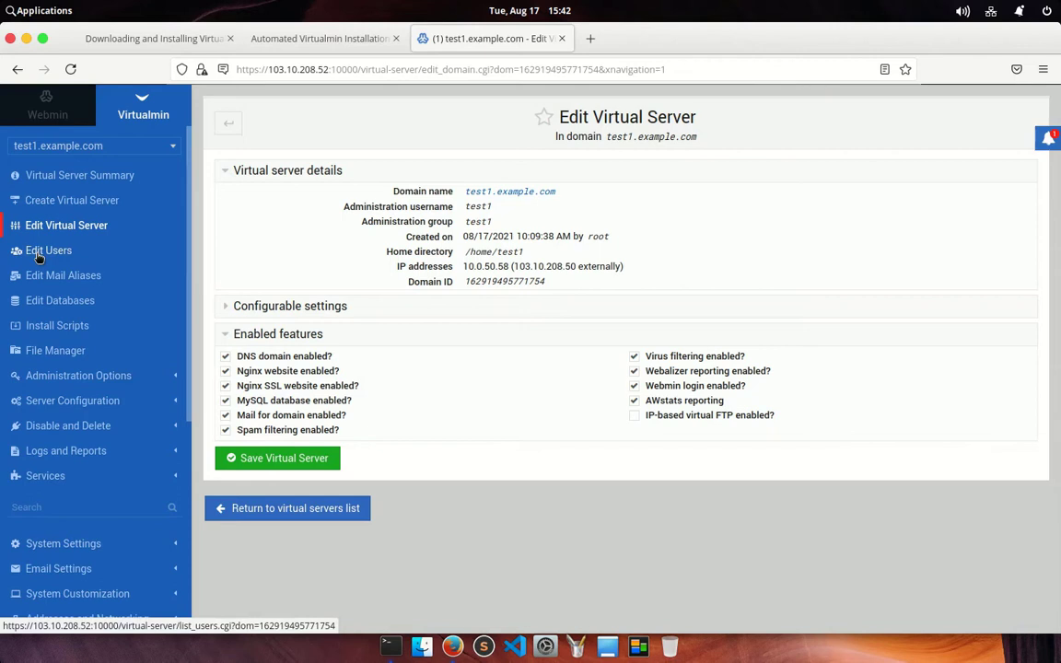
Review test1.example.com's mail and FTP users, then show its mail aliases
{"action": "left_click", "coordinate": [38, 253]}
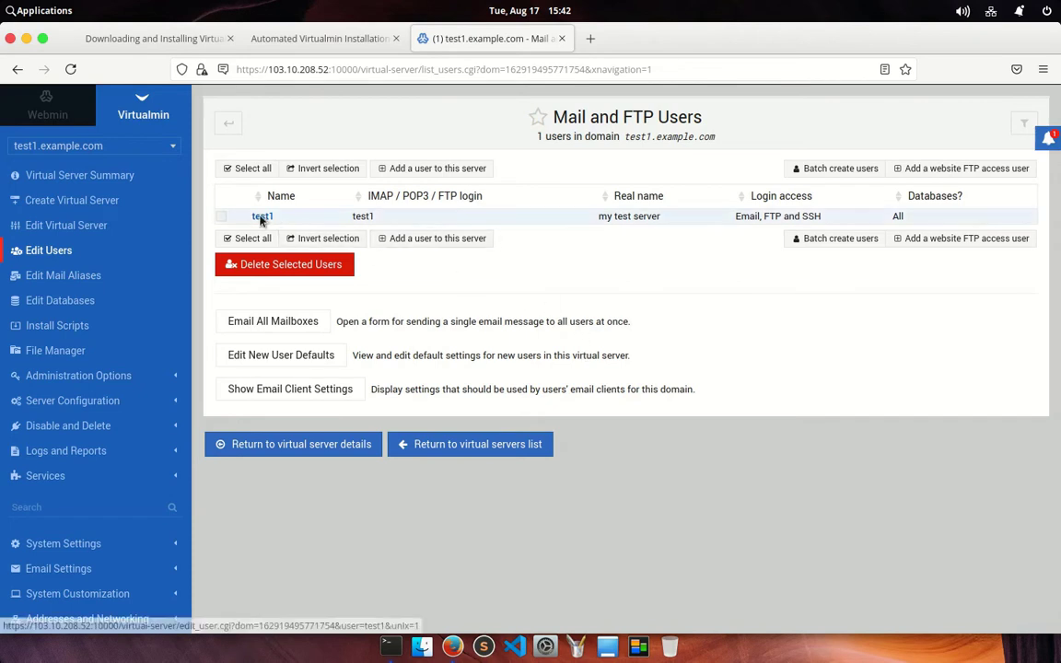
{"action": "left_click", "coordinate": [50, 279]}
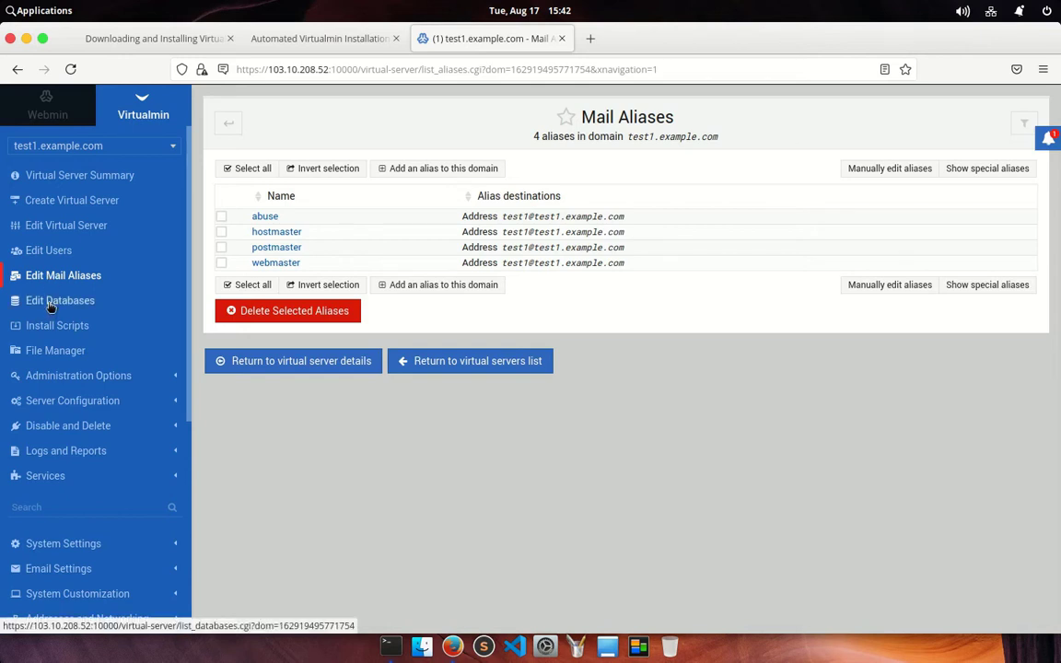
Open the test1 database's table management and start a new table
{"action": "left_click", "coordinate": [51, 302]}
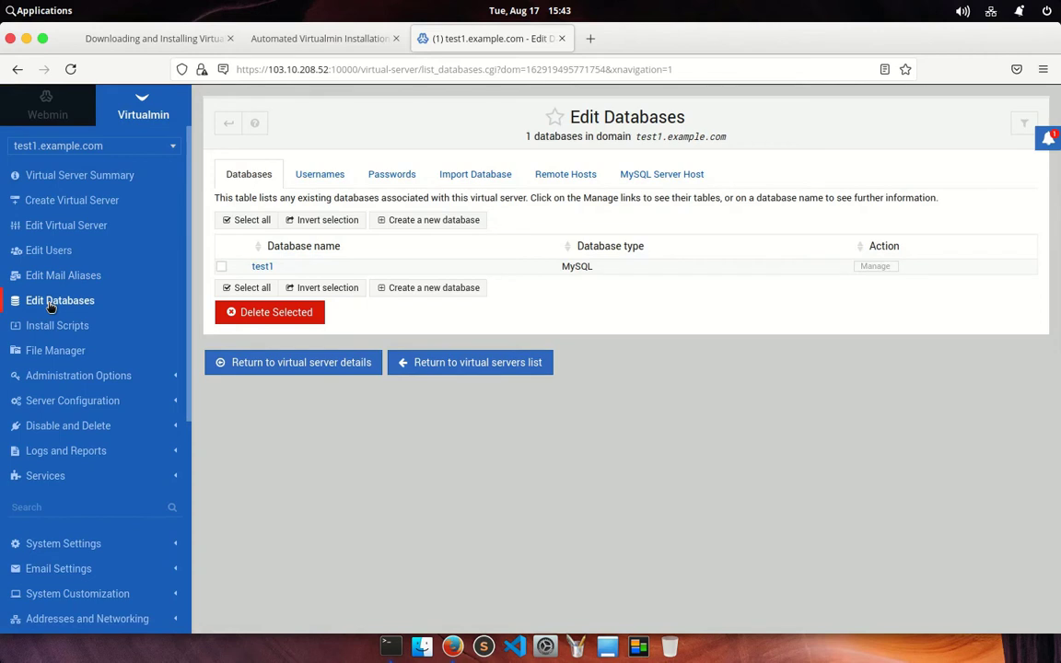
{"action": "left_click", "coordinate": [262, 266]}
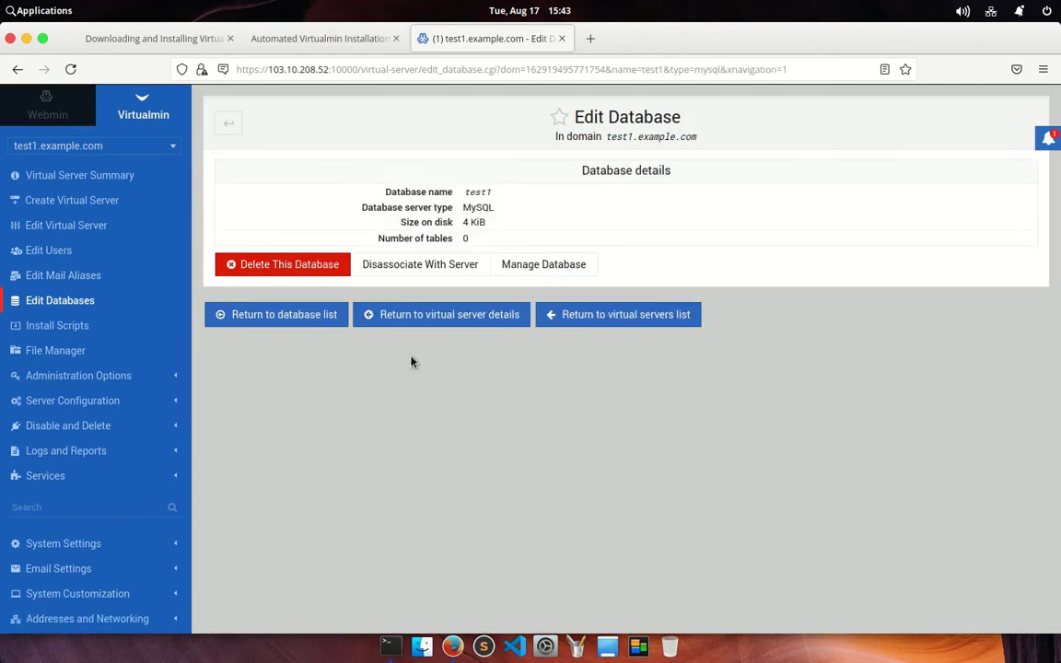
{"action": "left_click", "coordinate": [528, 267]}
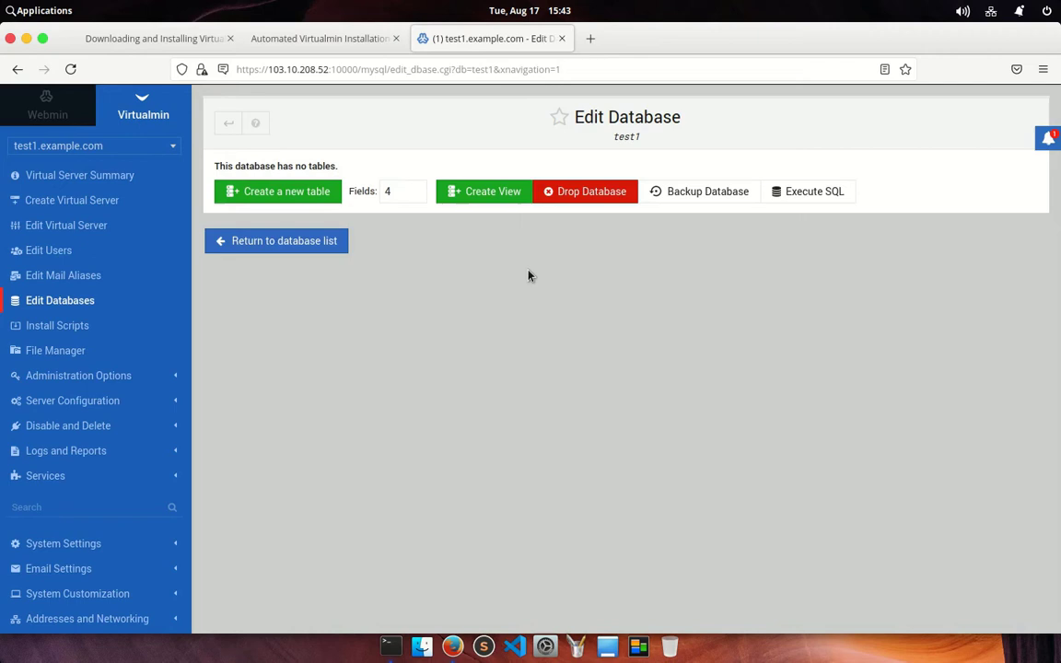
{"action": "left_click", "coordinate": [287, 192]}
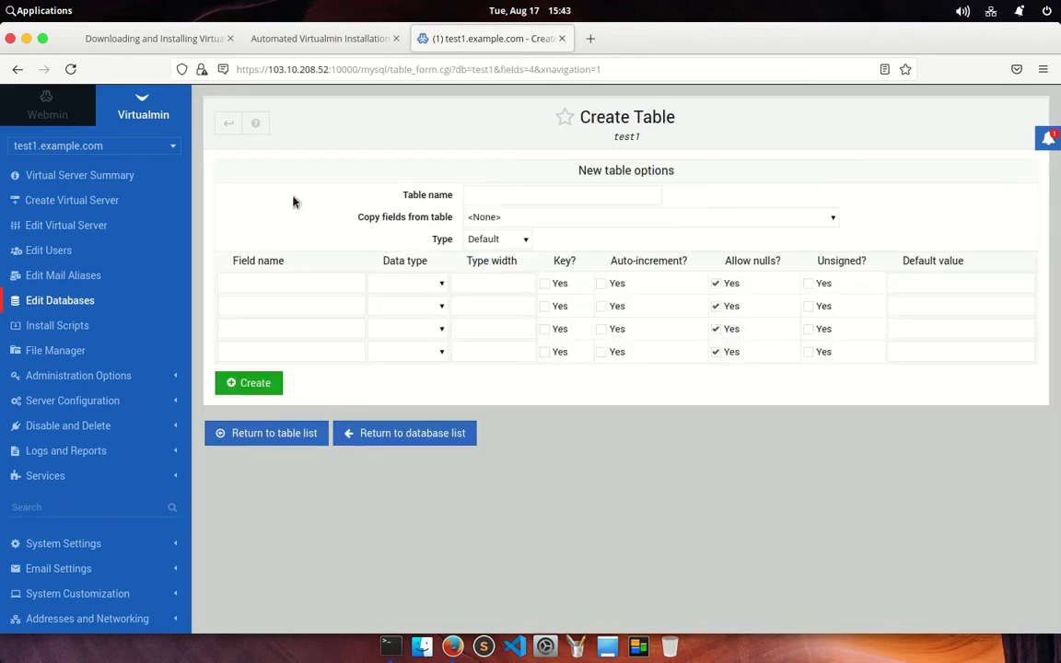
Step through the four field name boxes, then return to the MySQL database list
{"action": "left_click", "coordinate": [254, 283]}
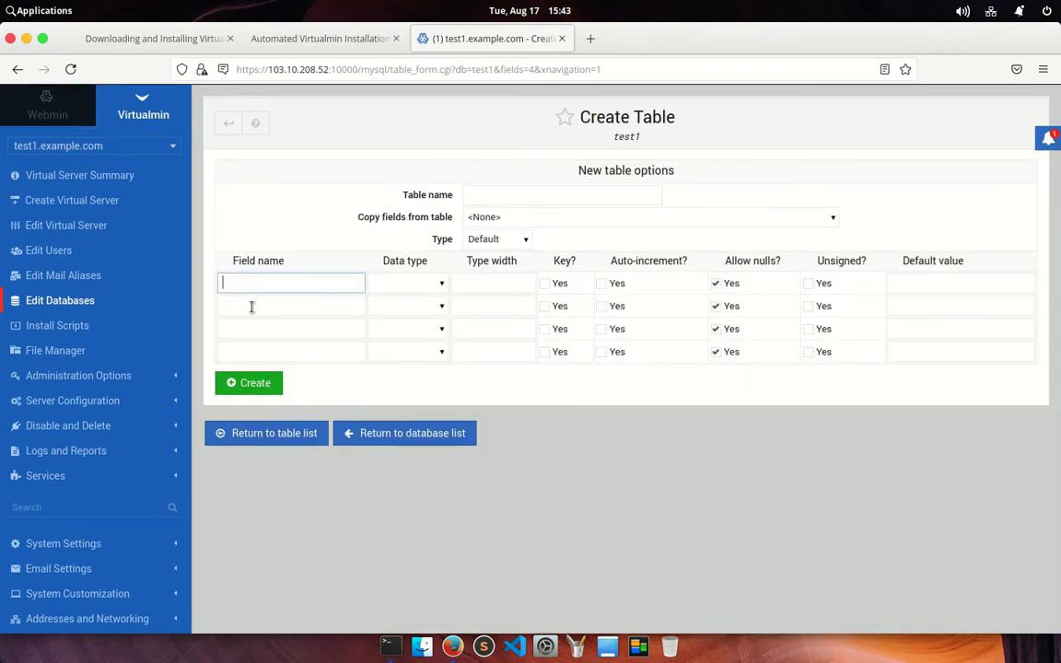
{"action": "left_click", "coordinate": [252, 307]}
{"action": "left_click", "coordinate": [254, 329]}
{"action": "left_click", "coordinate": [254, 351]}
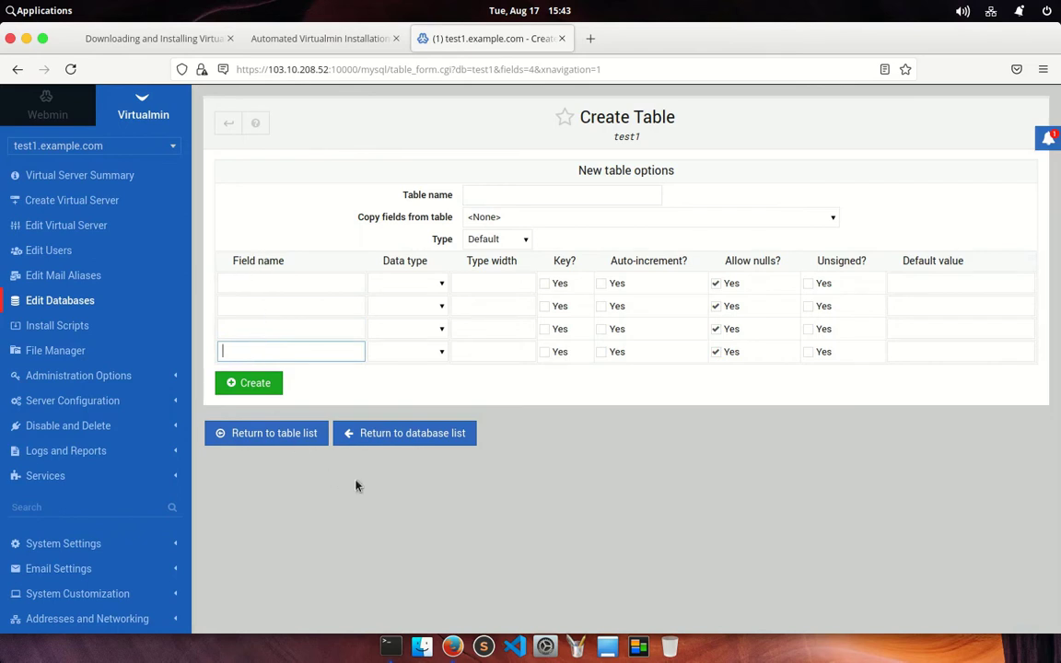
{"action": "left_click", "coordinate": [367, 441]}
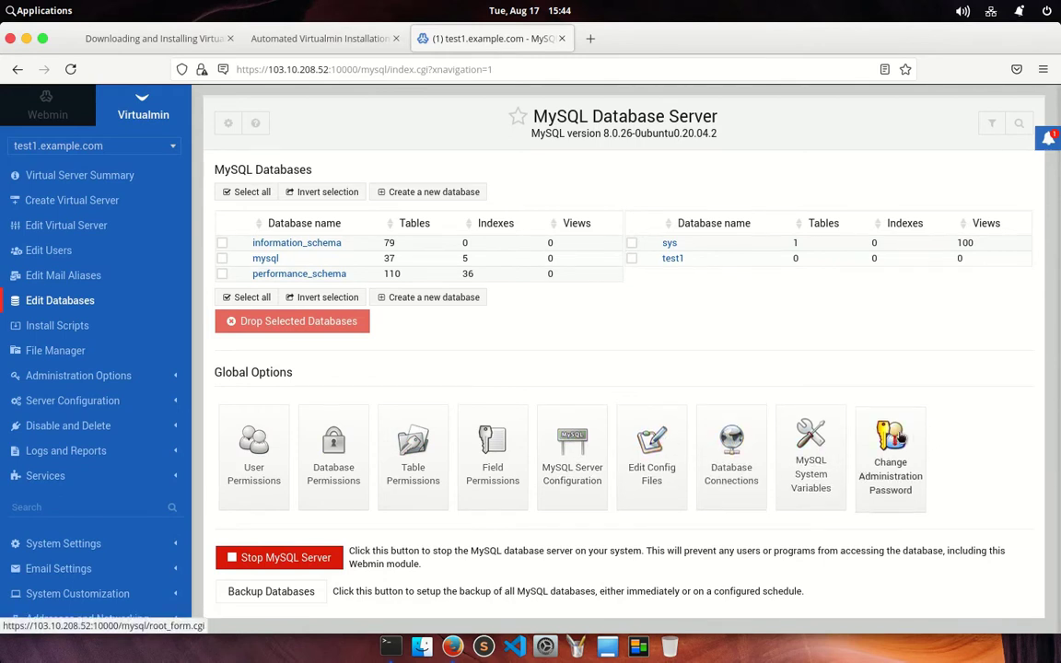
Inspect the mysql database's plugin table fields, data and CSV export options, then return to its tables
{"action": "left_click", "coordinate": [249, 264]}
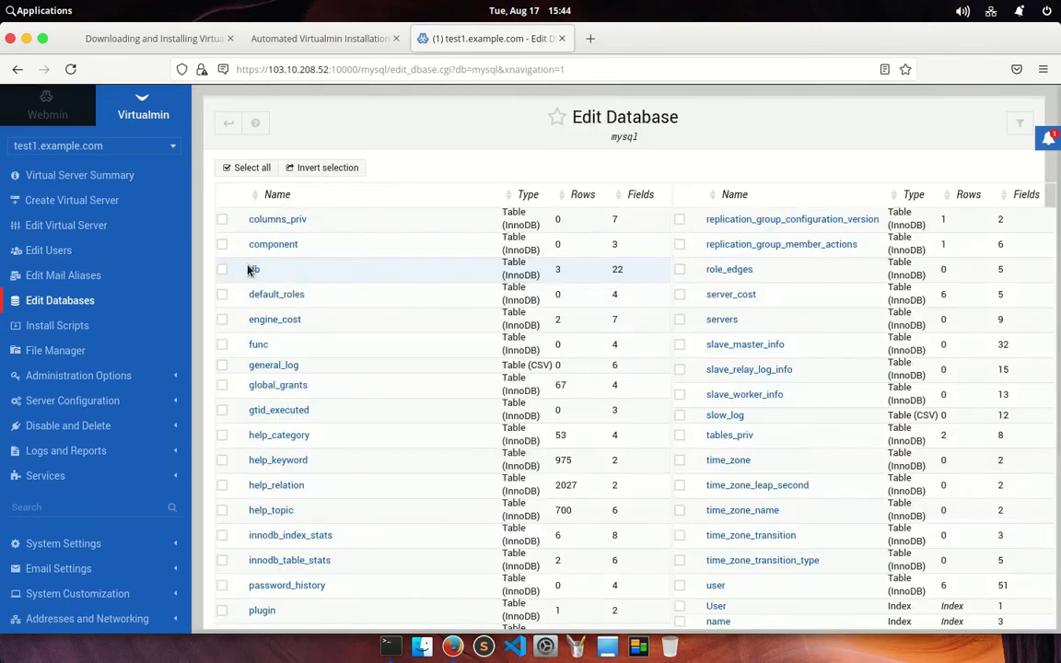
{"action": "scroll", "coordinate": [457, 348], "scroll_direction": "down", "scroll_amount": 5}
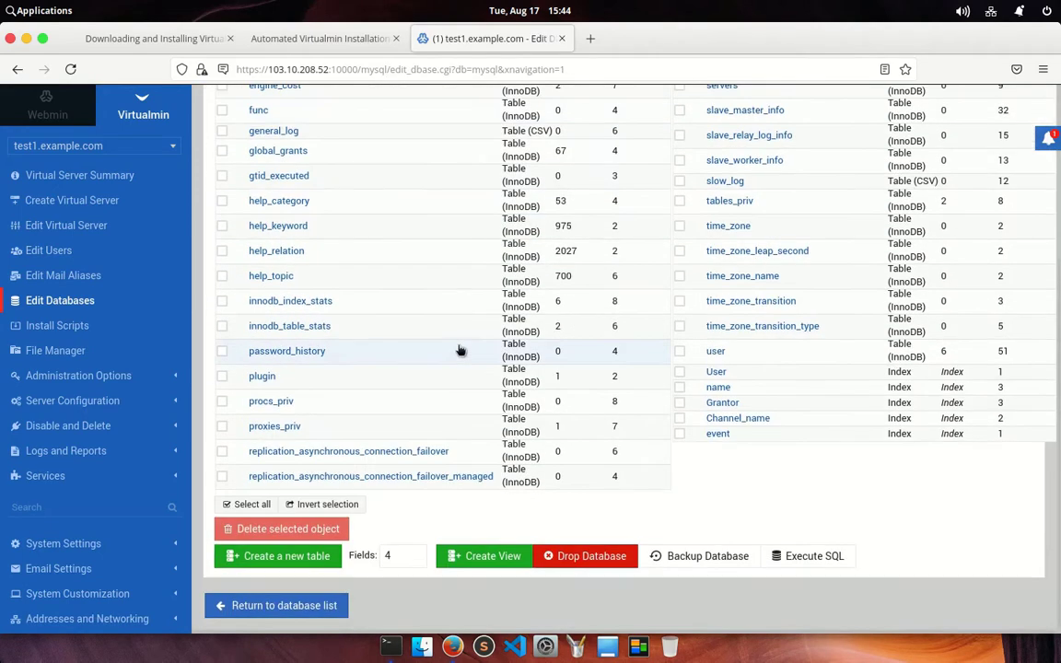
{"action": "left_click", "coordinate": [263, 416]}
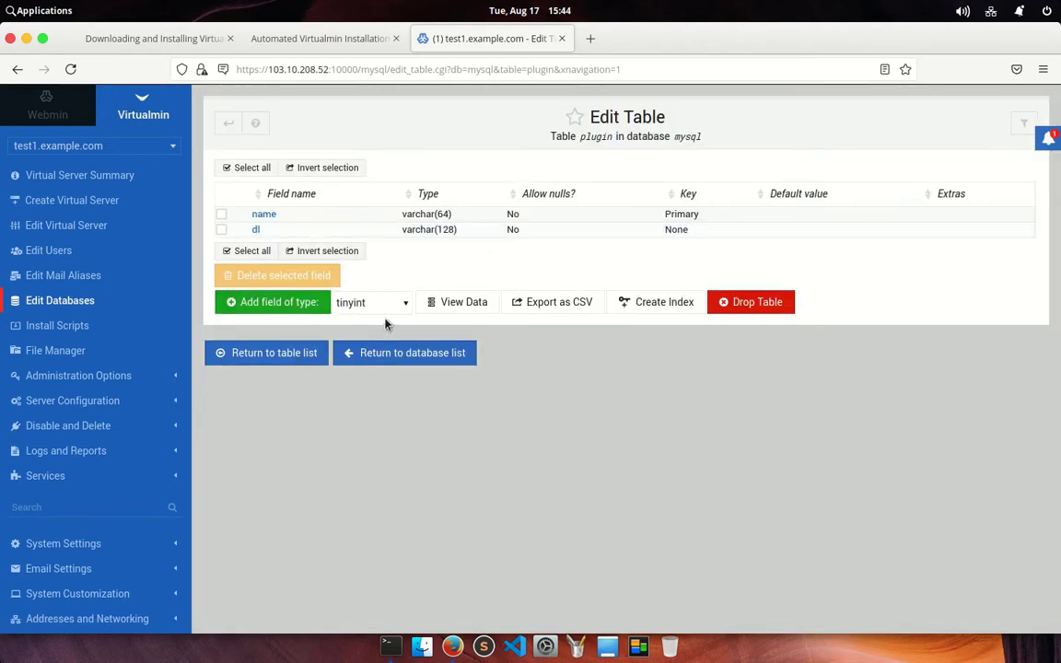
{"action": "left_click", "coordinate": [454, 304]}
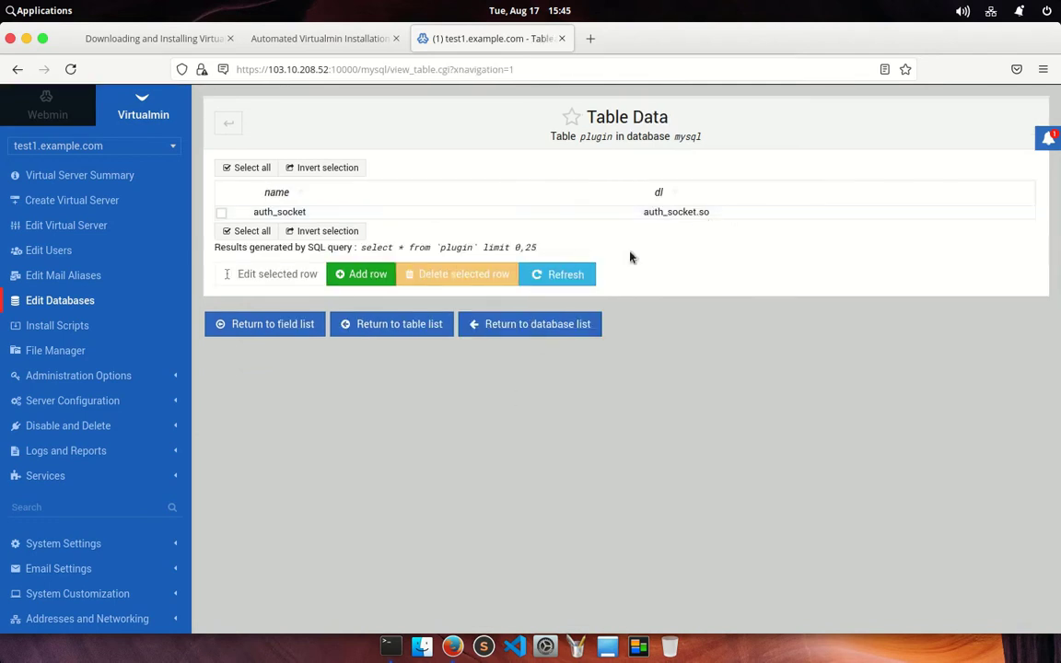
{"action": "left_click", "coordinate": [293, 332]}
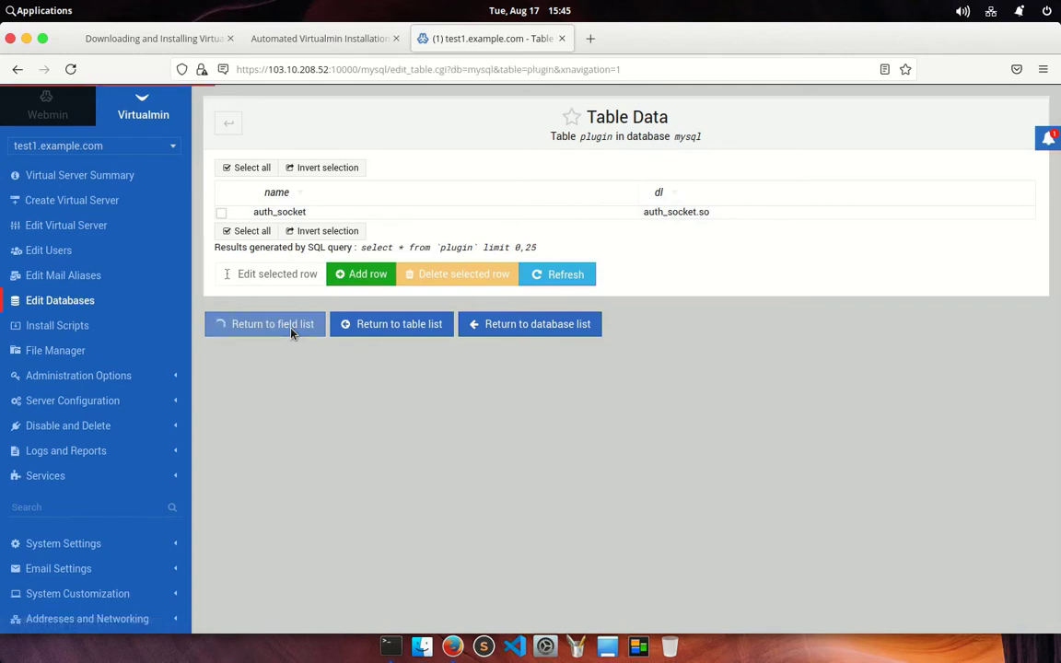
{"action": "left_click", "coordinate": [547, 303]}
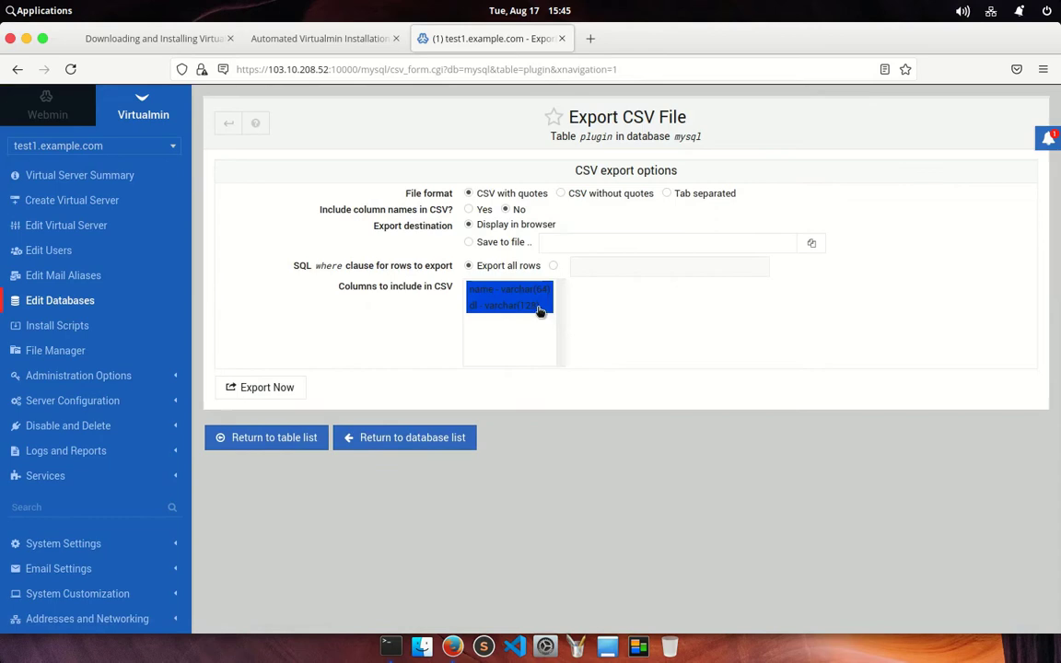
{"action": "left_click", "coordinate": [262, 439]}
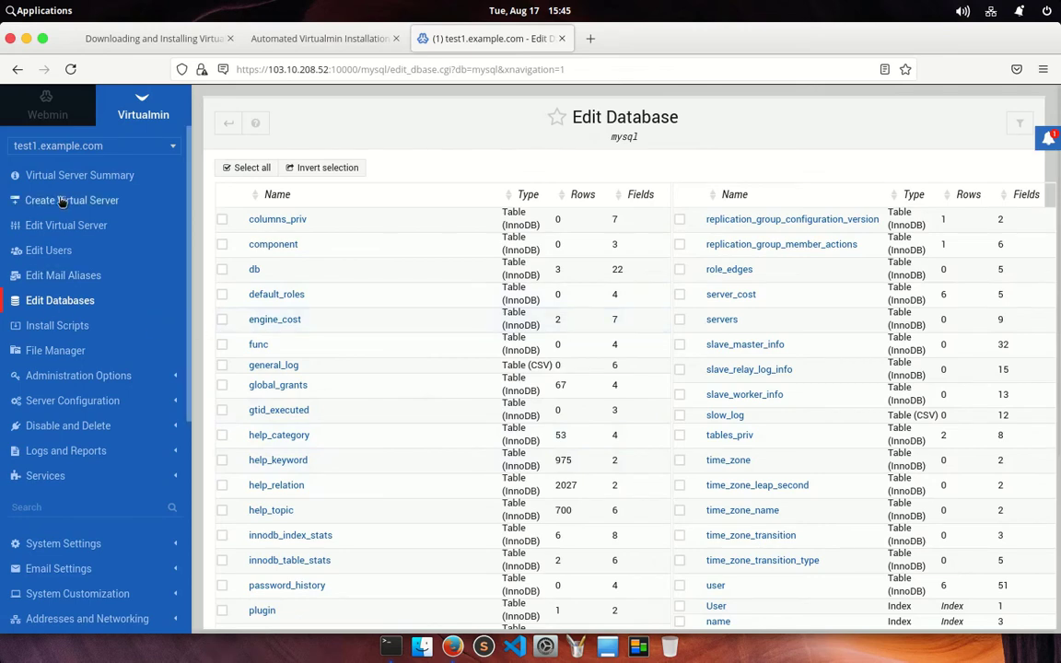
Review the Available, Installed and Un-supported Version script tabs, then open the File Manager
{"action": "left_click", "coordinate": [37, 325]}
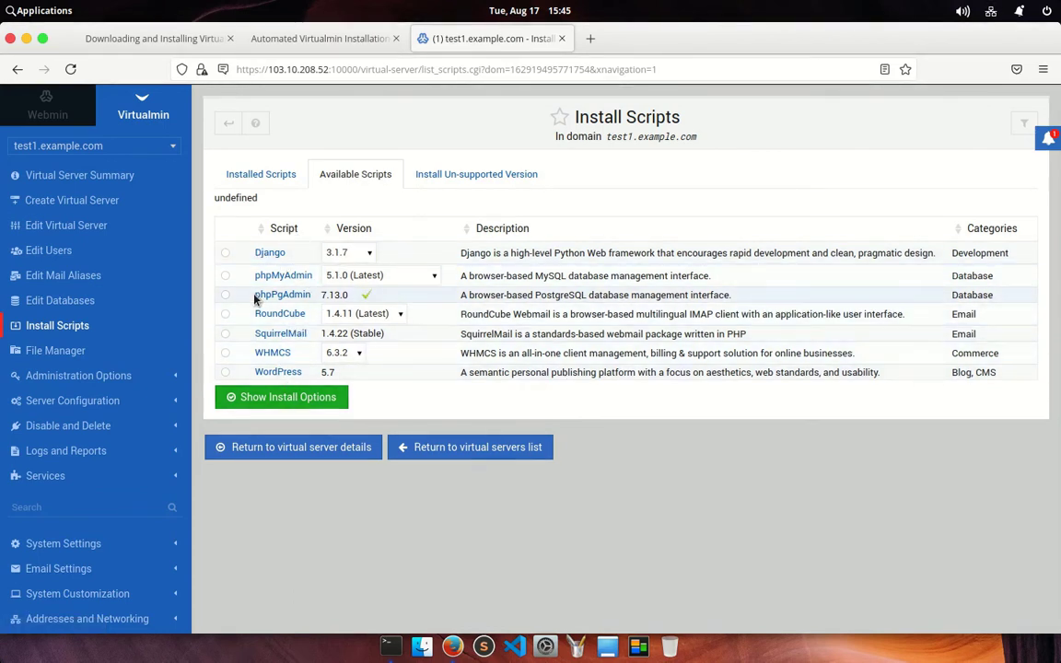
{"action": "left_click", "coordinate": [267, 176]}
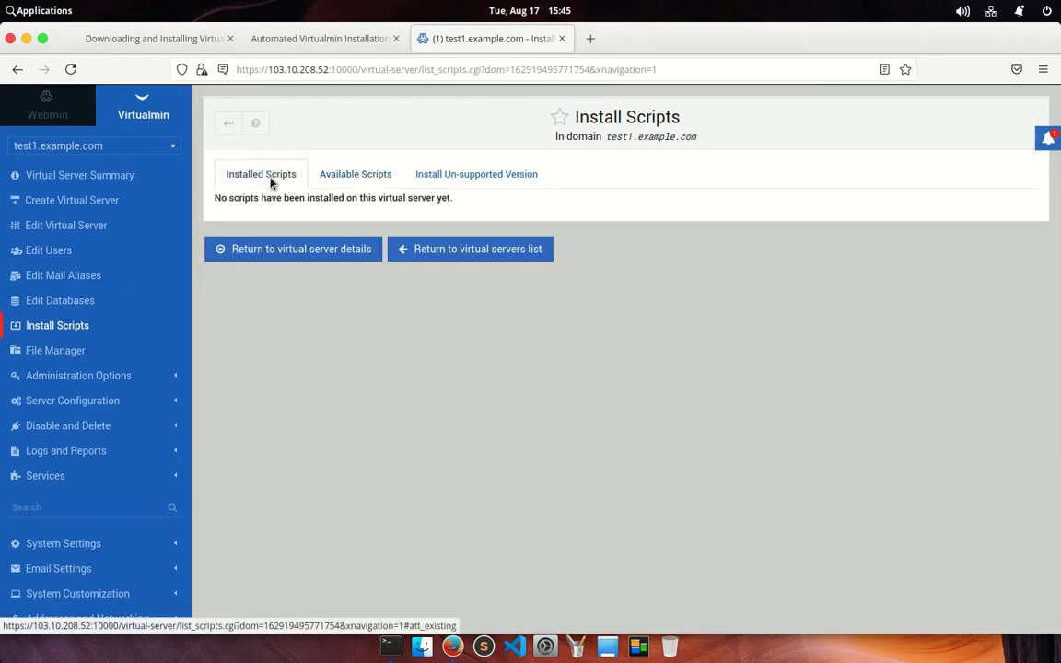
{"action": "left_click", "coordinate": [481, 183]}
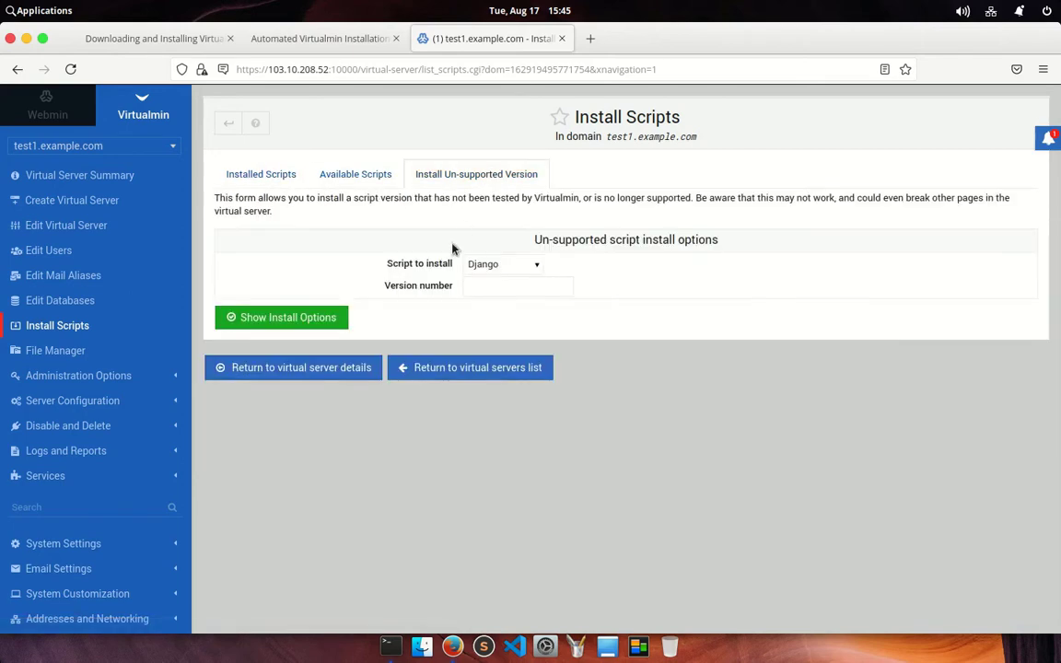
{"action": "left_click", "coordinate": [373, 177]}
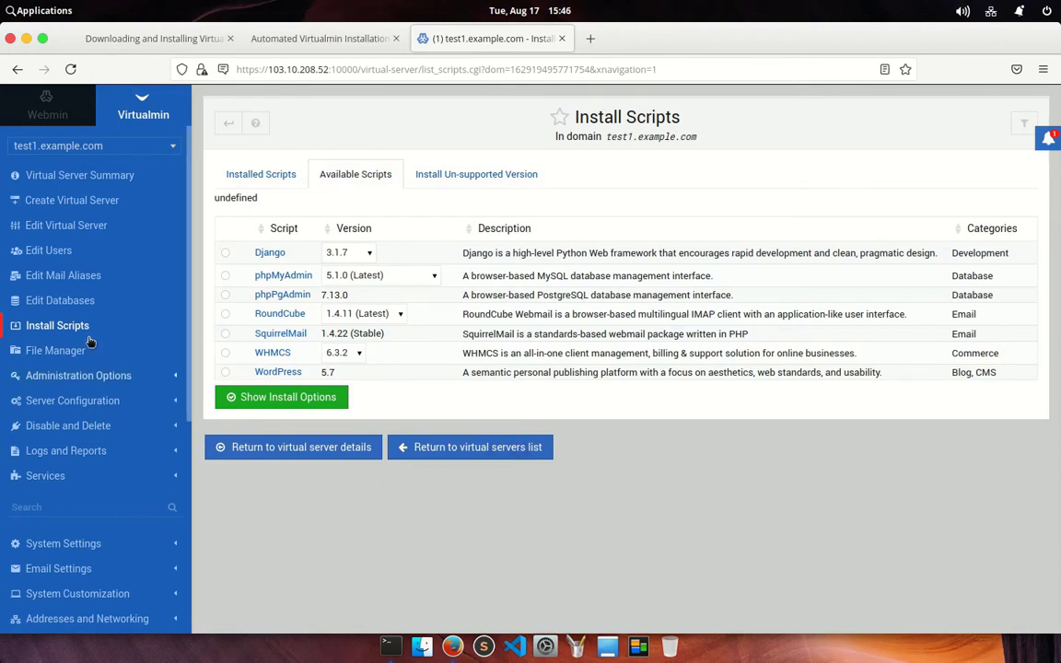
{"action": "left_click", "coordinate": [57, 353]}
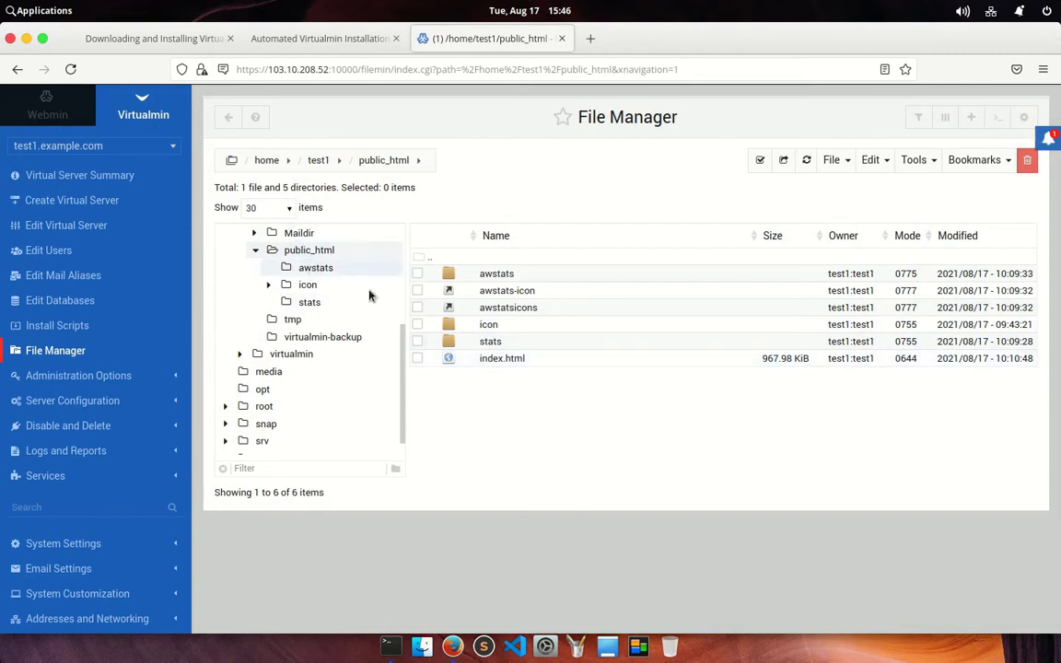
Collapse and re-expand test1's home folder, browse its subfolders, then collapse public_html
{"action": "scroll", "coordinate": [349, 361], "scroll_direction": "up", "scroll_amount": 3}
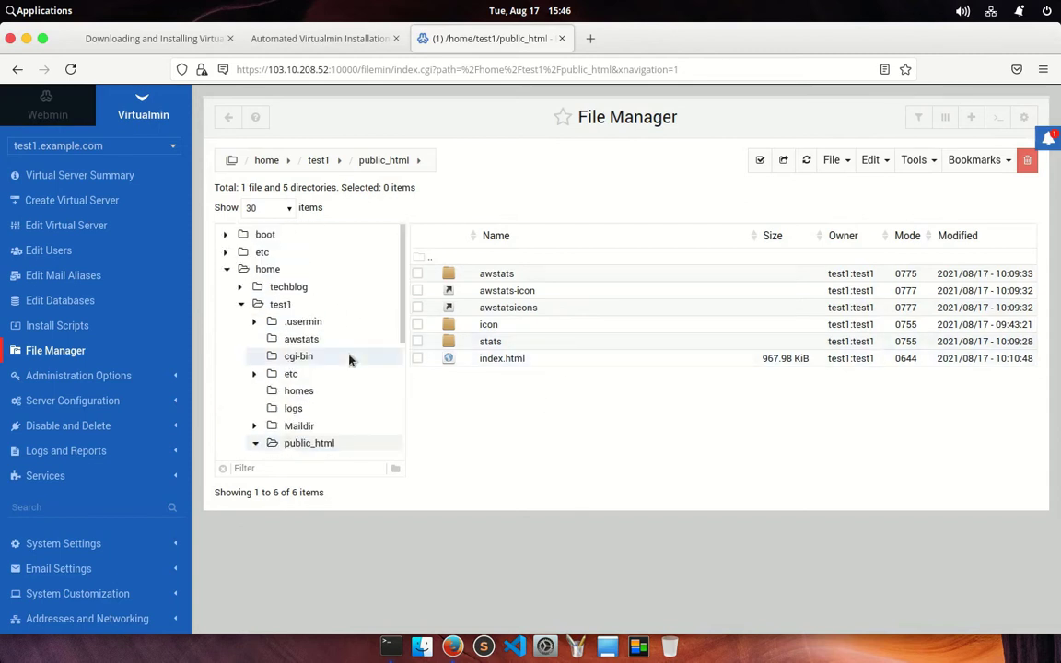
{"action": "left_click", "coordinate": [240, 304]}
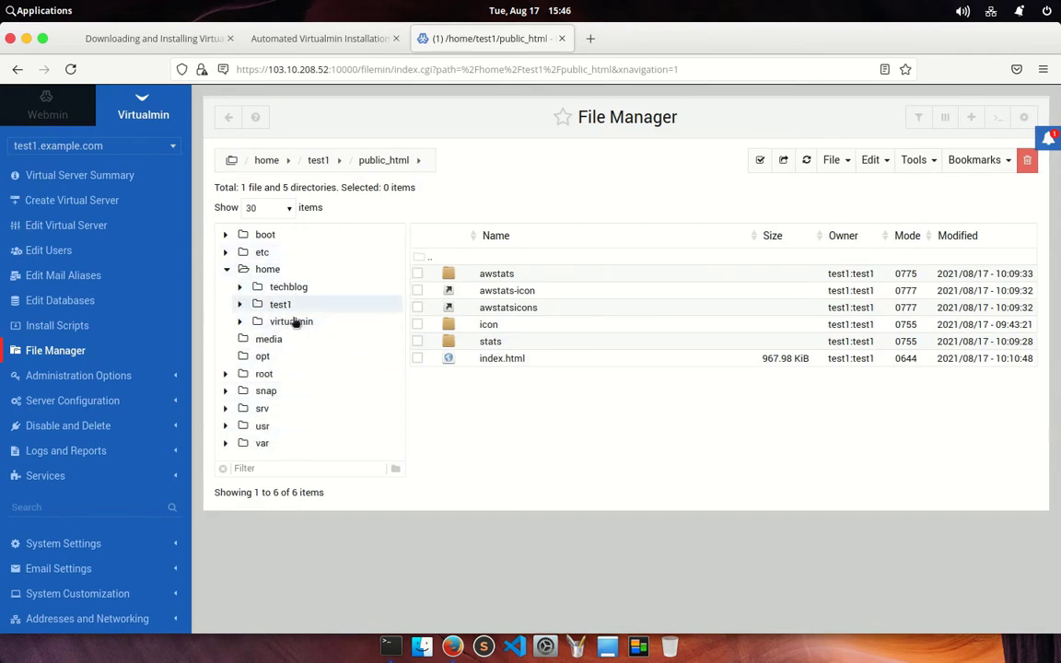
{"action": "left_click", "coordinate": [240, 304]}
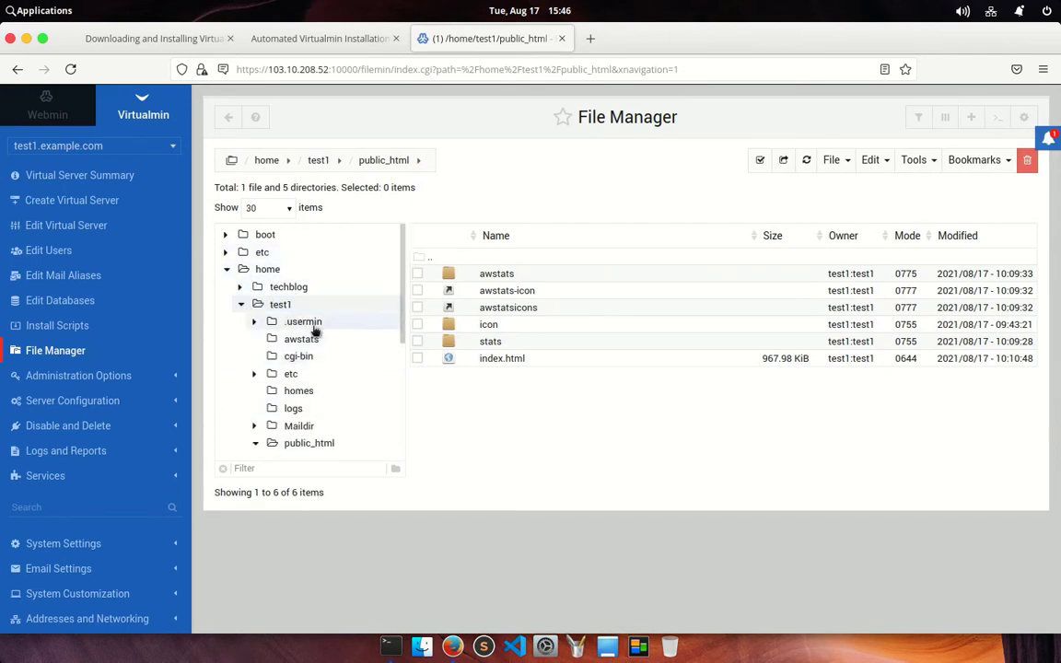
{"action": "scroll", "coordinate": [308, 406], "scroll_direction": "down", "scroll_amount": 2}
{"action": "scroll", "coordinate": [307, 406], "scroll_direction": "up", "scroll_amount": 2}
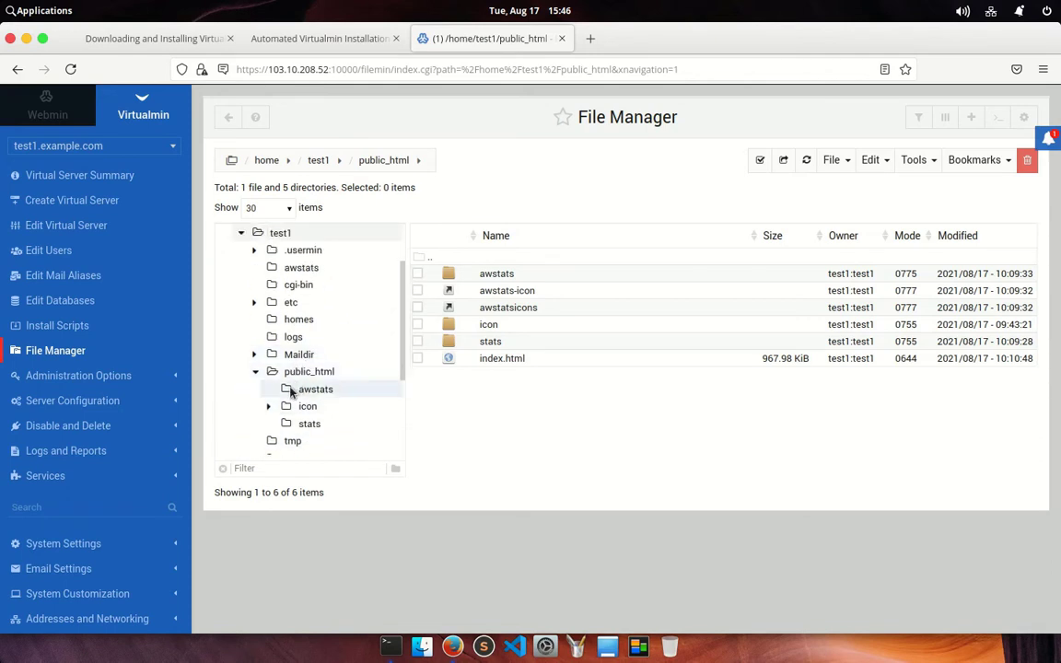
{"action": "scroll", "coordinate": [310, 423], "scroll_direction": "down", "scroll_amount": 2}
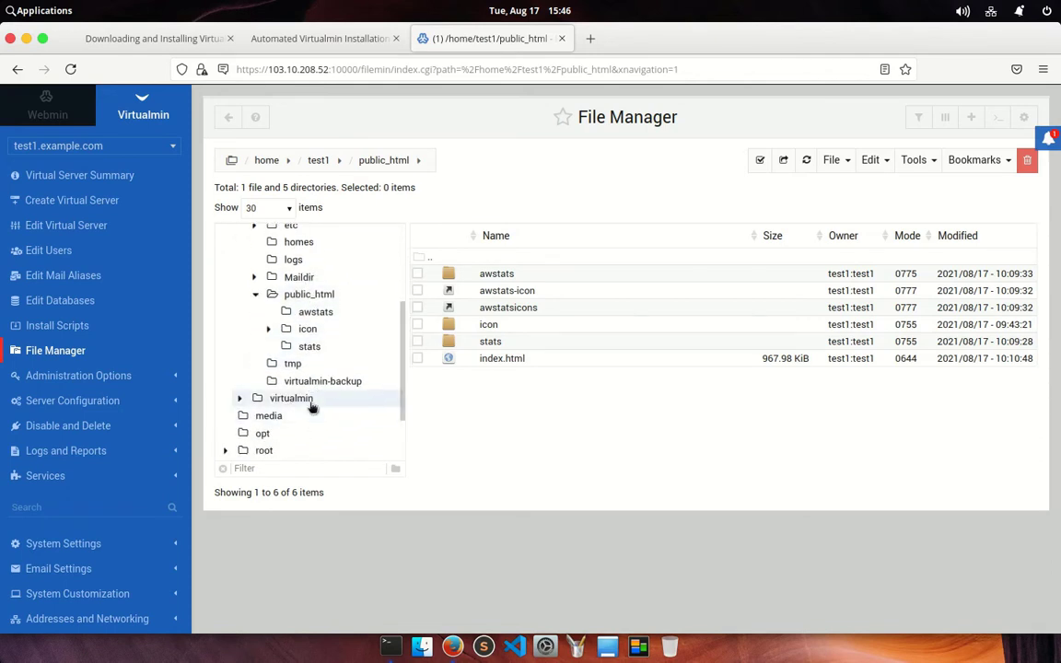
{"action": "left_click", "coordinate": [256, 295]}
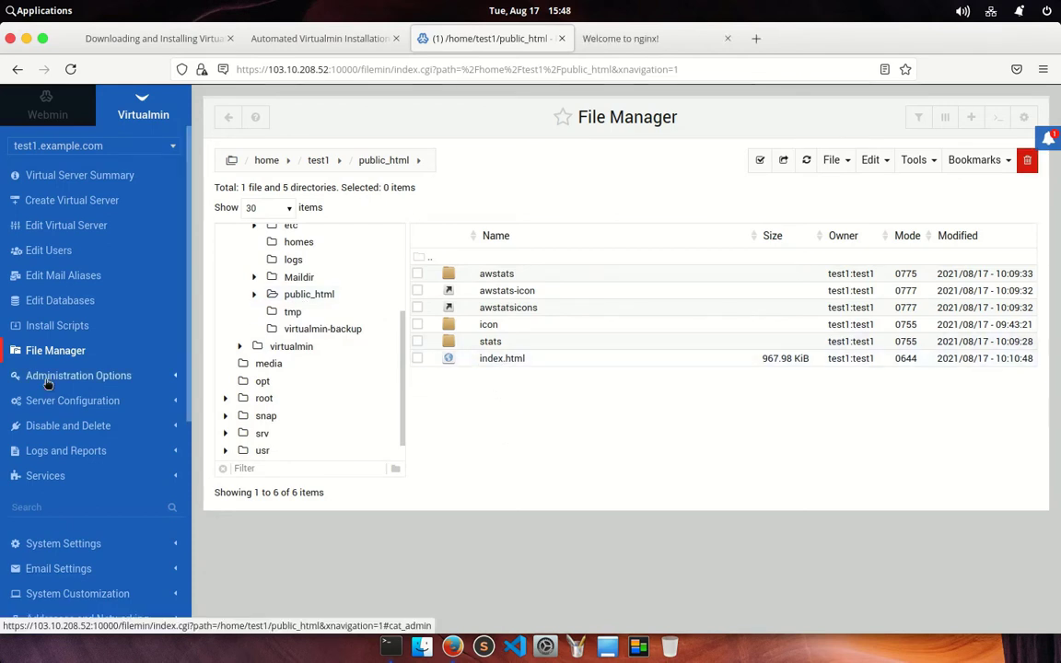
Check test1.example.com's disk usage by directory, user, sub-server and database, then view Server Owner Limits
{"action": "left_click", "coordinate": [48, 379]}
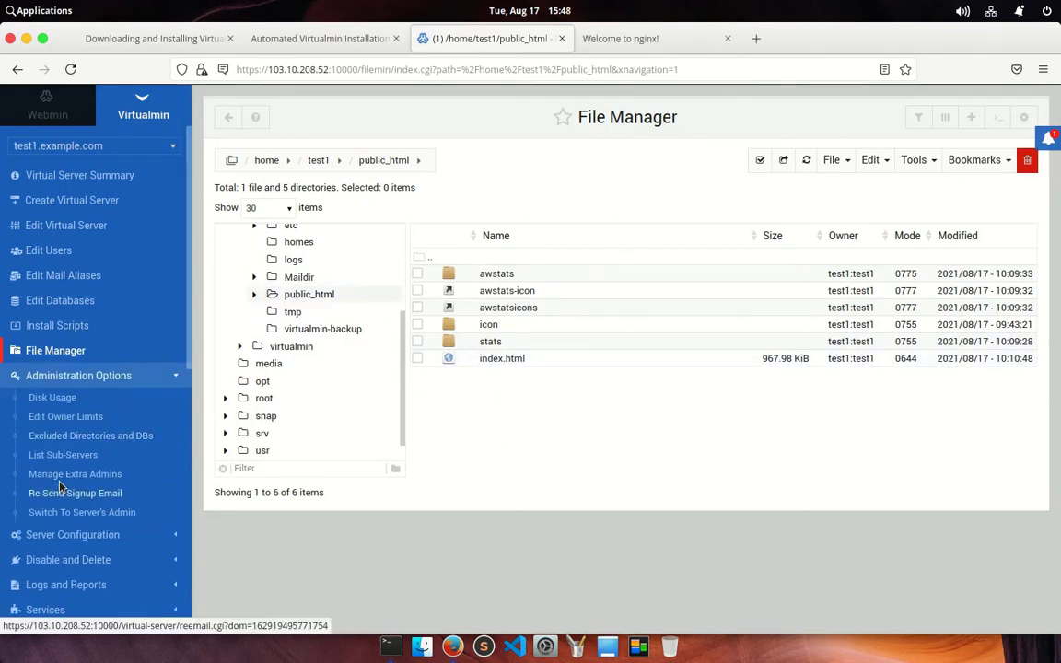
{"action": "scroll", "coordinate": [75, 416], "scroll_direction": "down", "scroll_amount": 2}
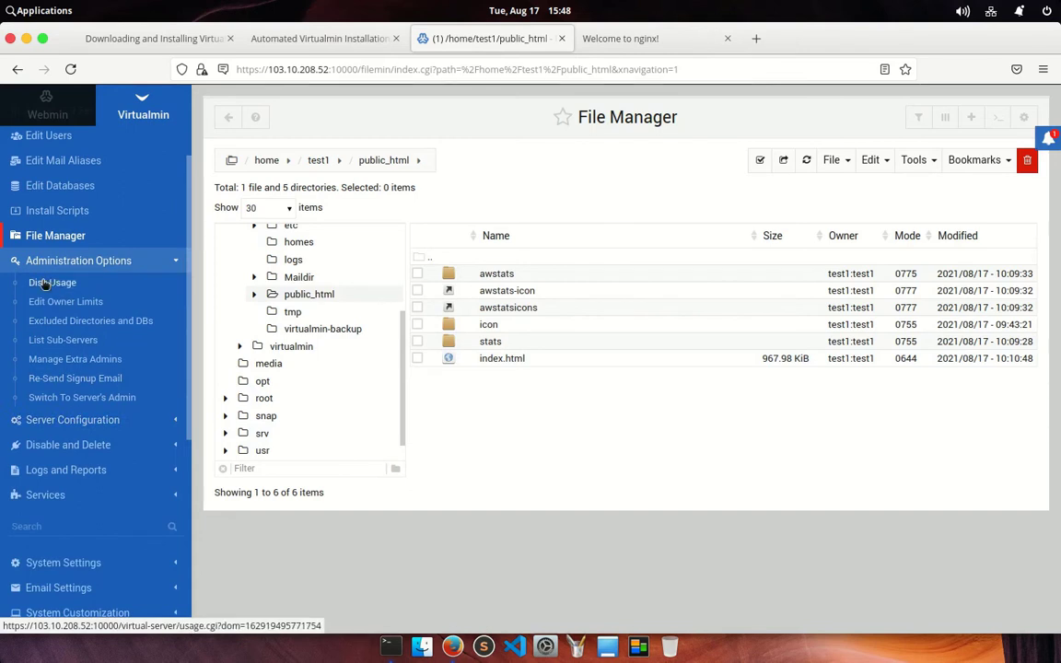
{"action": "left_click", "coordinate": [58, 282]}
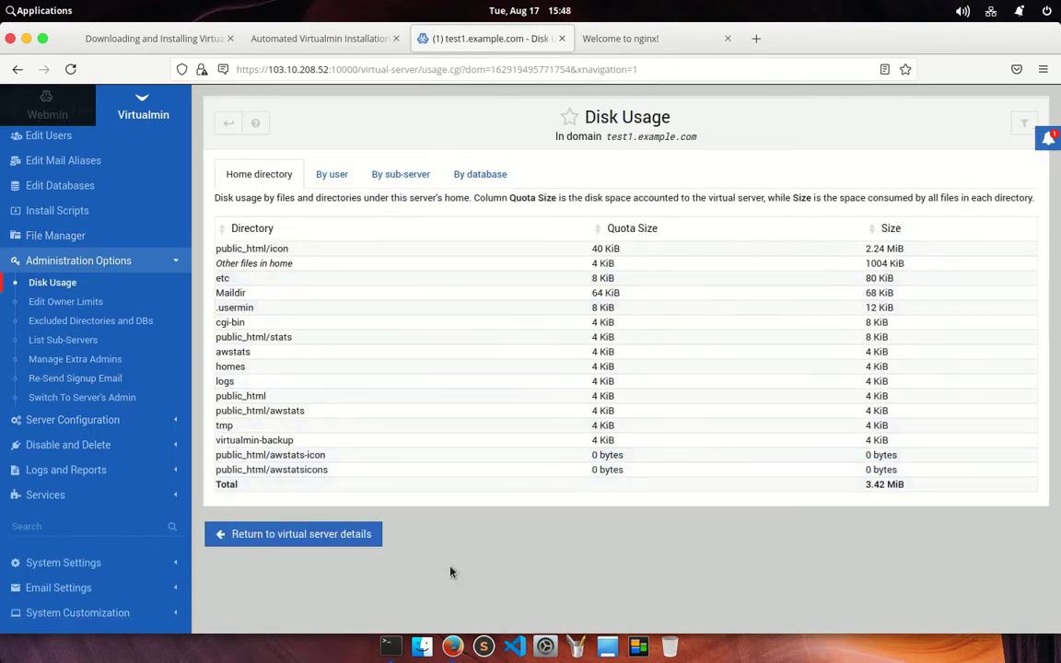
{"action": "left_click", "coordinate": [331, 174]}
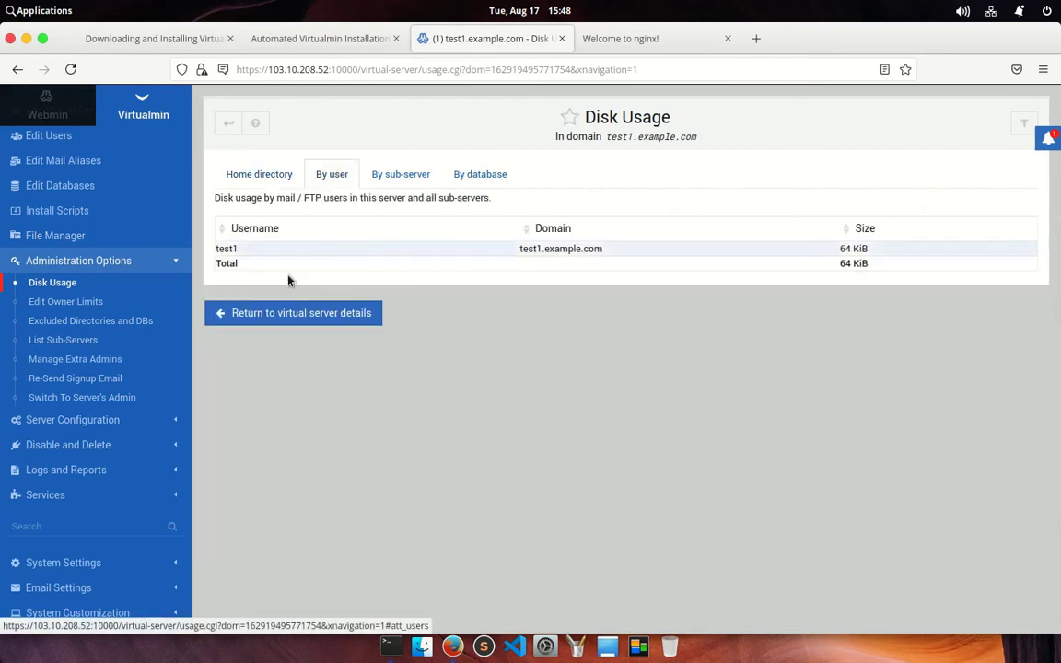
{"action": "left_click", "coordinate": [396, 174]}
{"action": "left_click", "coordinate": [483, 175]}
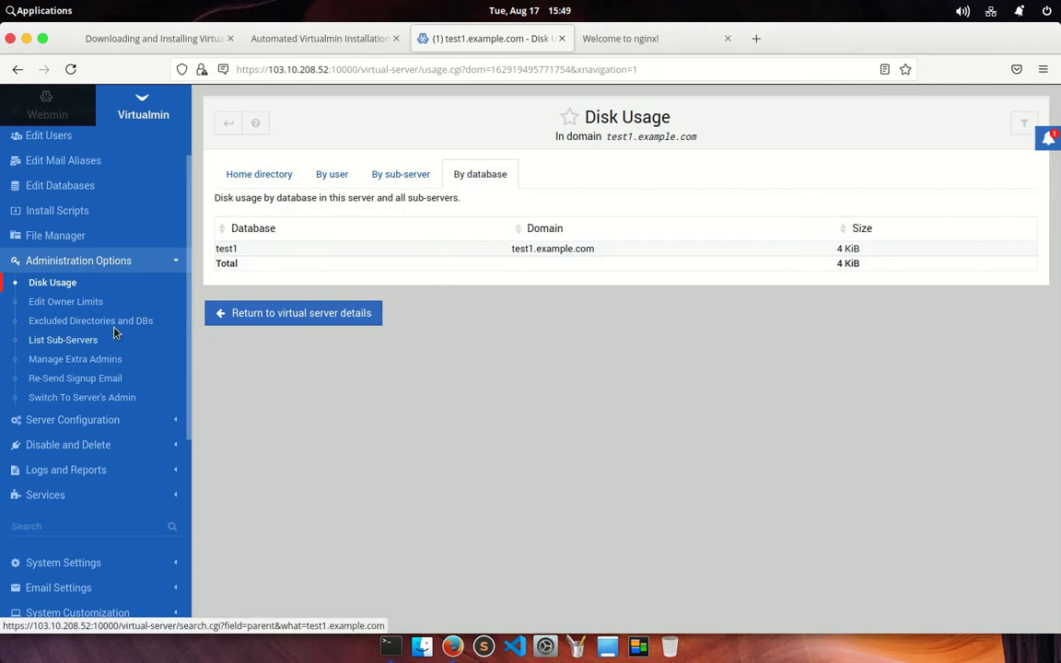
{"action": "left_click", "coordinate": [50, 303]}
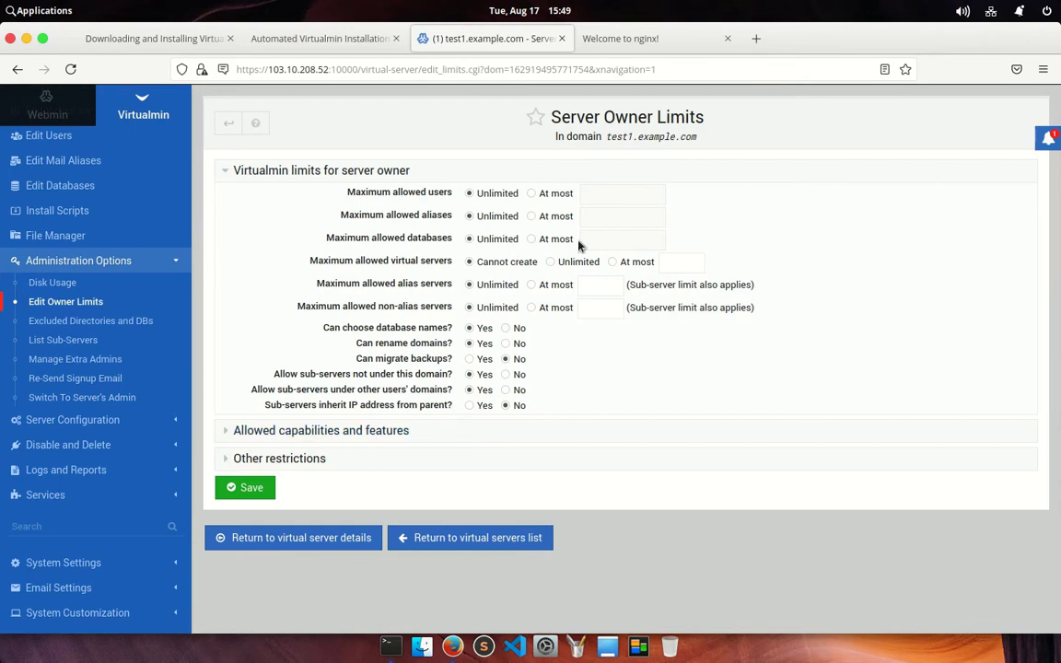
Look over the Excluded Directories and DBs page, then list test1.example.com's sub-servers
{"action": "left_click", "coordinate": [90, 321]}
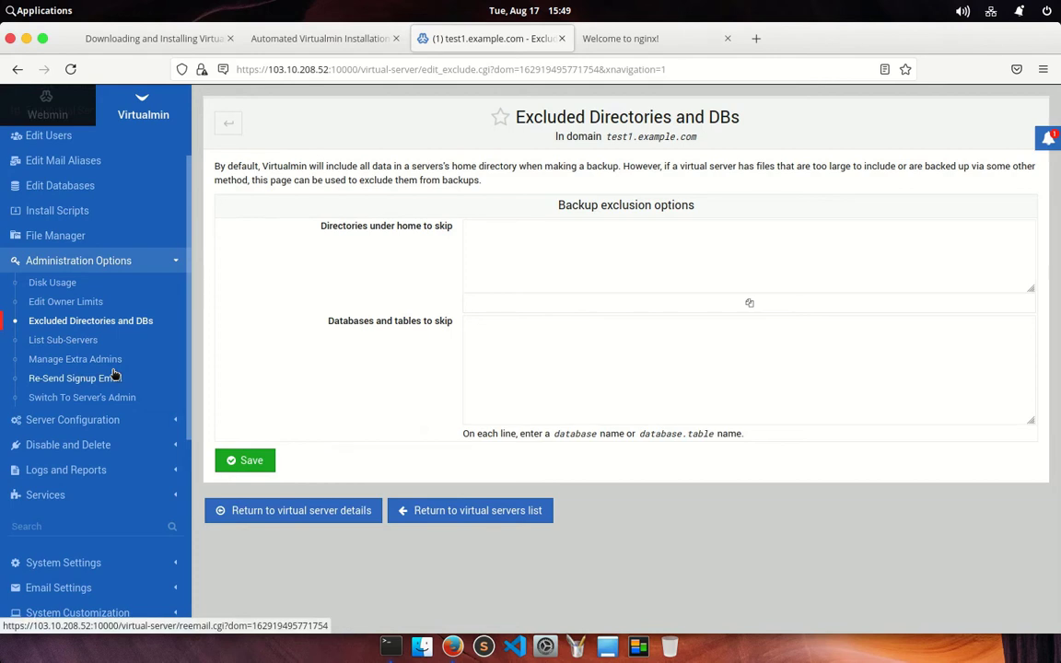
{"action": "left_click", "coordinate": [44, 340]}
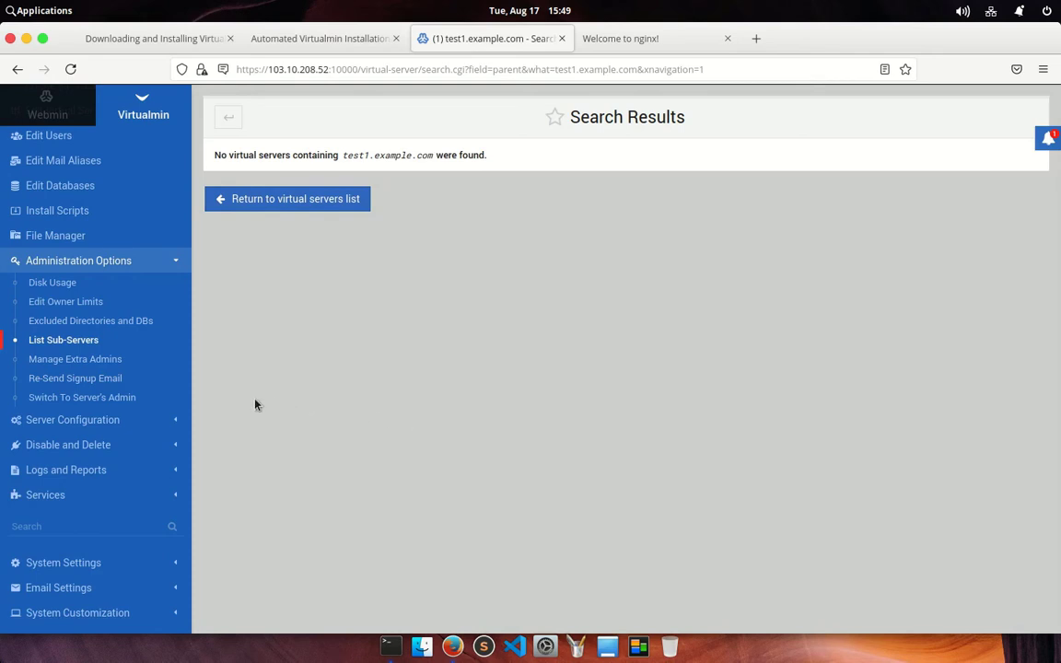
View Manage Extra Admins, then the Re-Send Signup Email page, which is disabled by template
{"action": "left_click", "coordinate": [61, 361]}
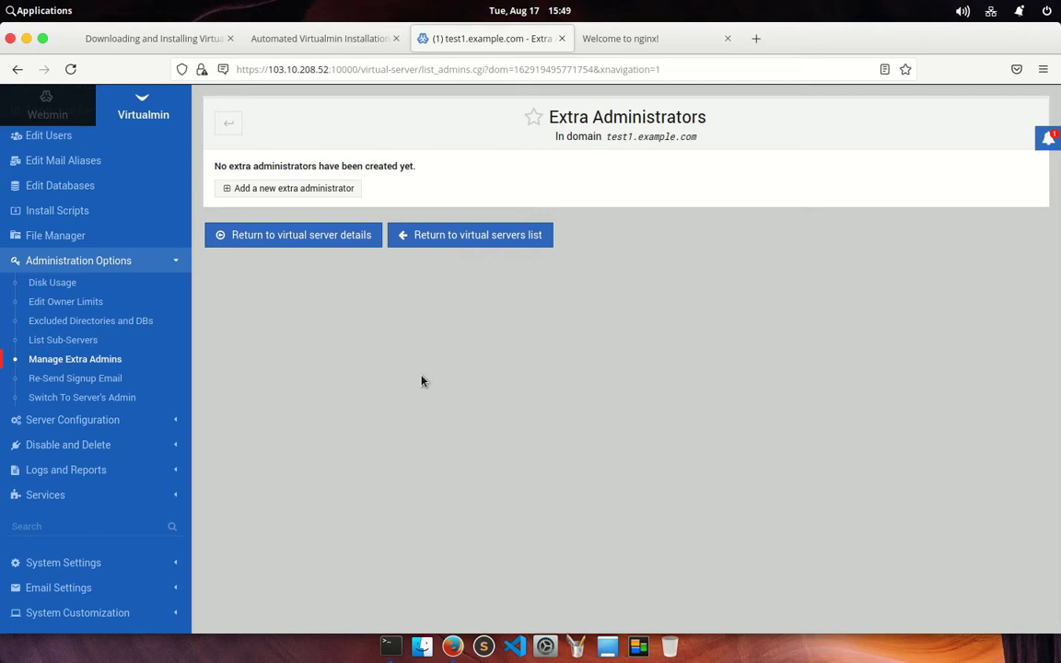
{"action": "left_click", "coordinate": [61, 379]}
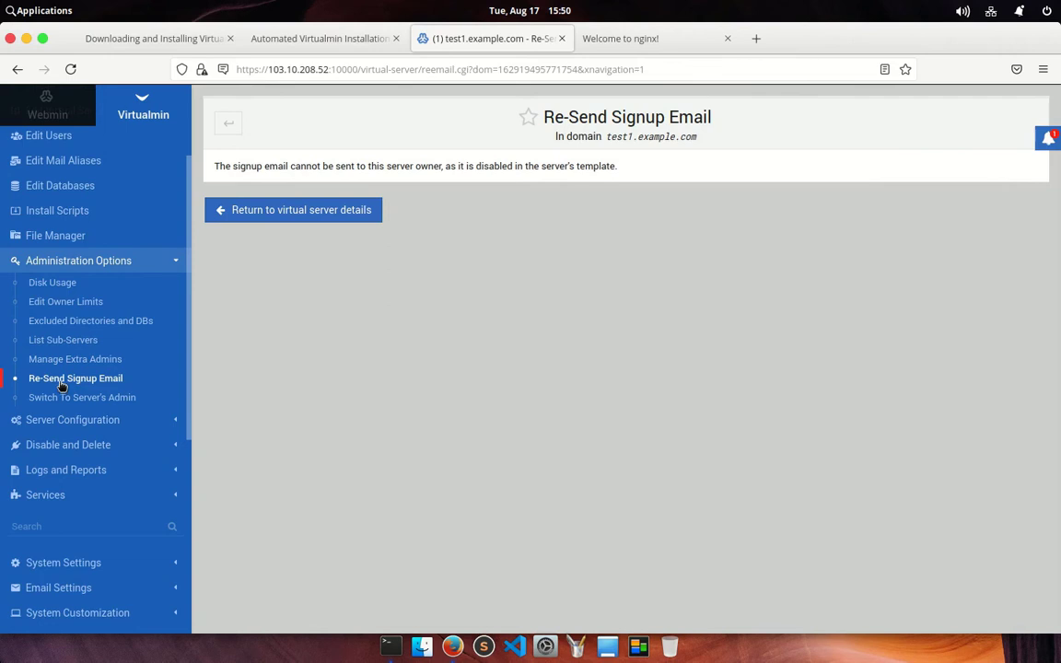
Switch to test1.example.com's admin, then return to the System Information dashboard
{"action": "left_click", "coordinate": [62, 398]}
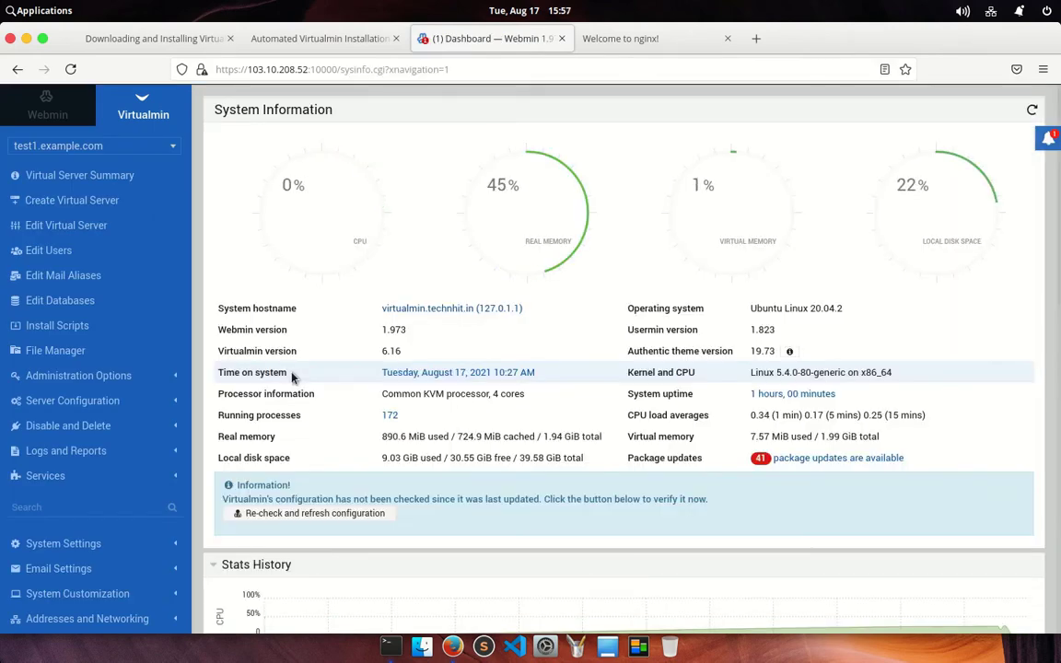
Check both hosted domains in the domain selector and view the Services menu entries
{"action": "left_click", "coordinate": [163, 149]}
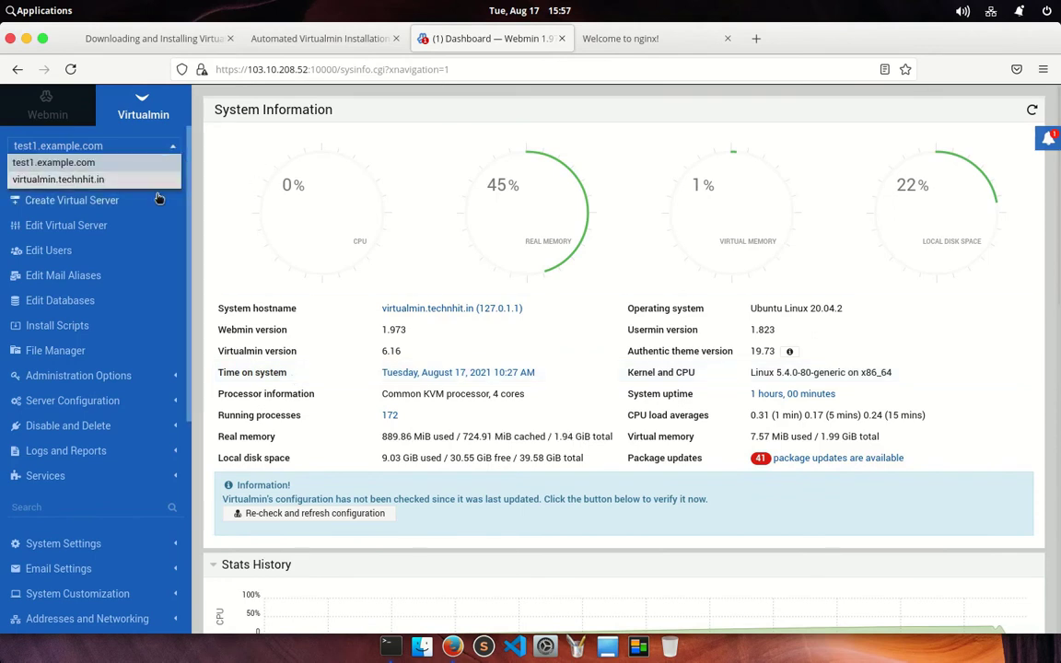
{"action": "scroll", "coordinate": [126, 429], "scroll_direction": "down", "scroll_amount": 5}
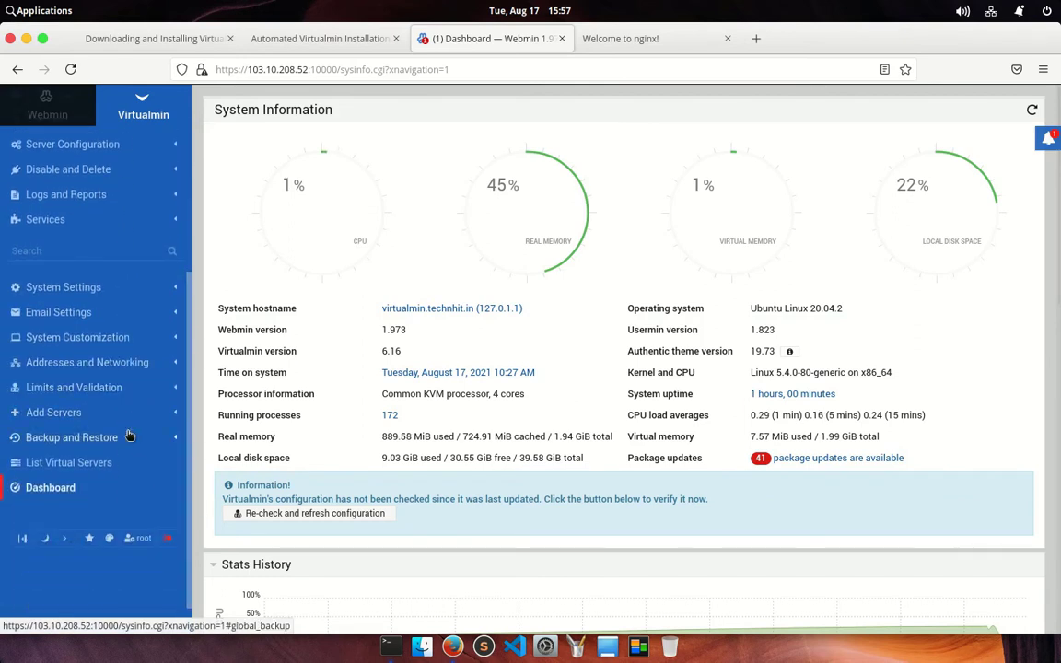
{"action": "scroll", "coordinate": [129, 435], "scroll_direction": "up", "scroll_amount": 5}
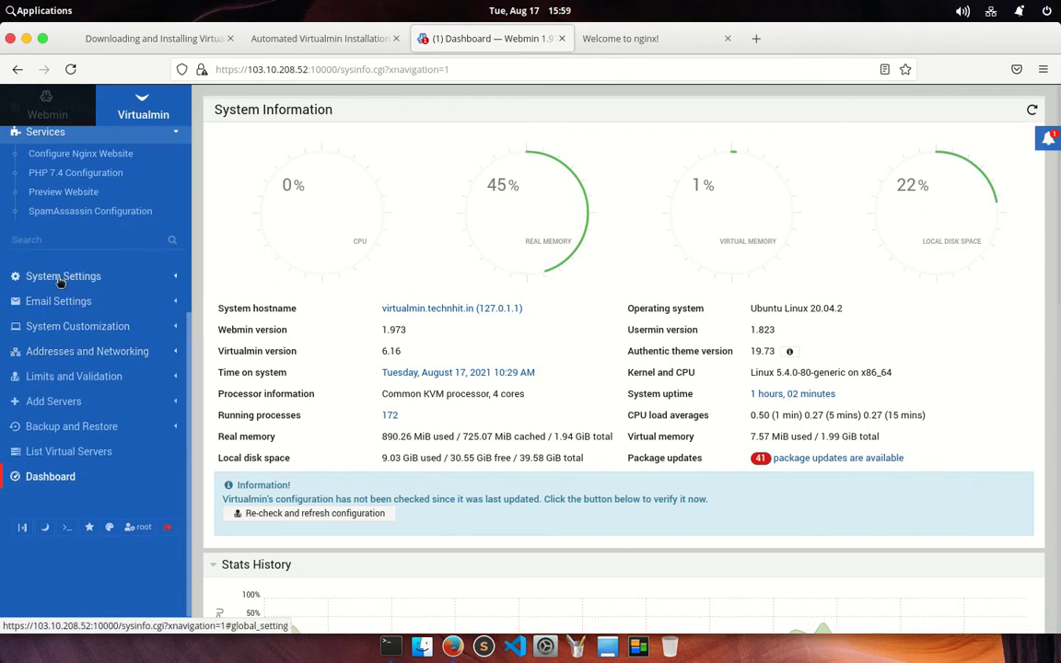
Look over System Settings and Account Plans, ending on Virtualmin Configuration's Server settings
{"action": "left_click", "coordinate": [60, 279]}
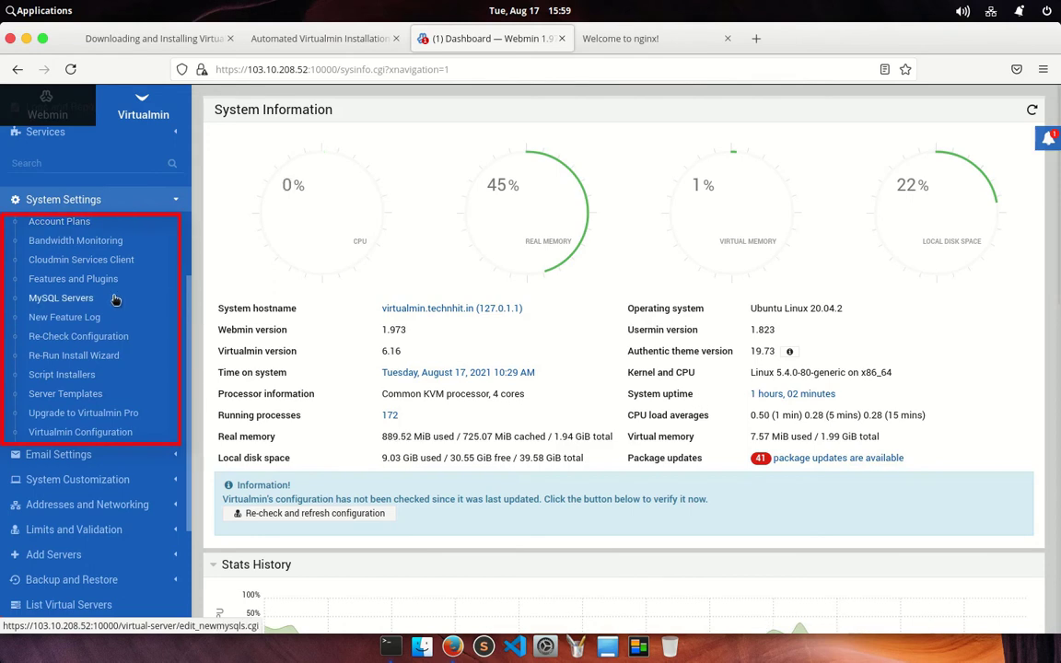
{"action": "left_click", "coordinate": [46, 221]}
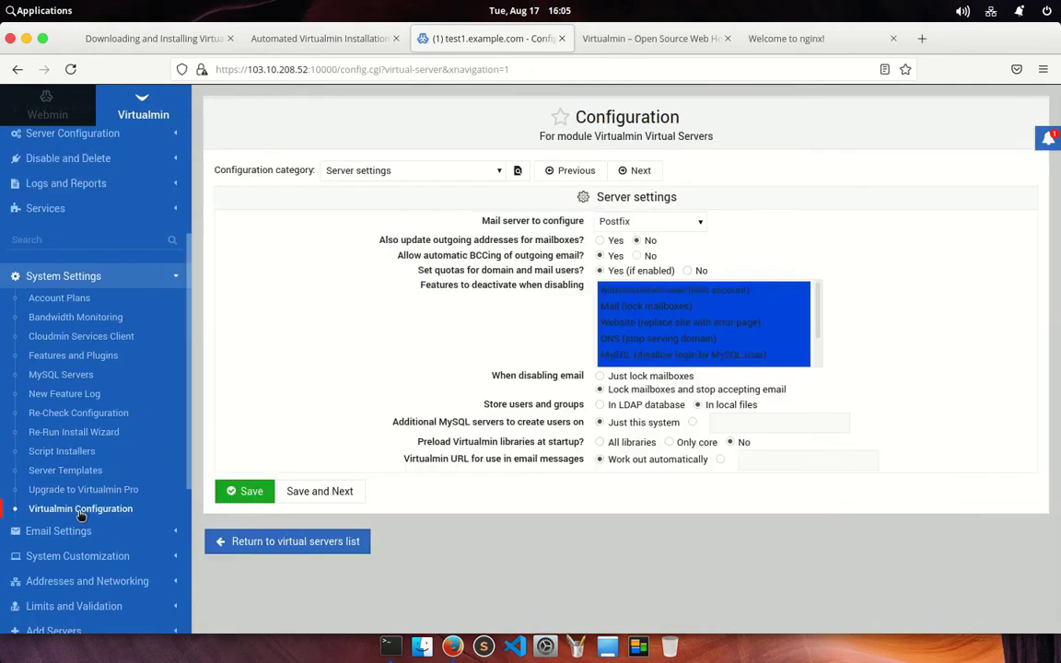
{"action": "scroll", "coordinate": [81, 516], "scroll_direction": "down", "scroll_amount": 3}
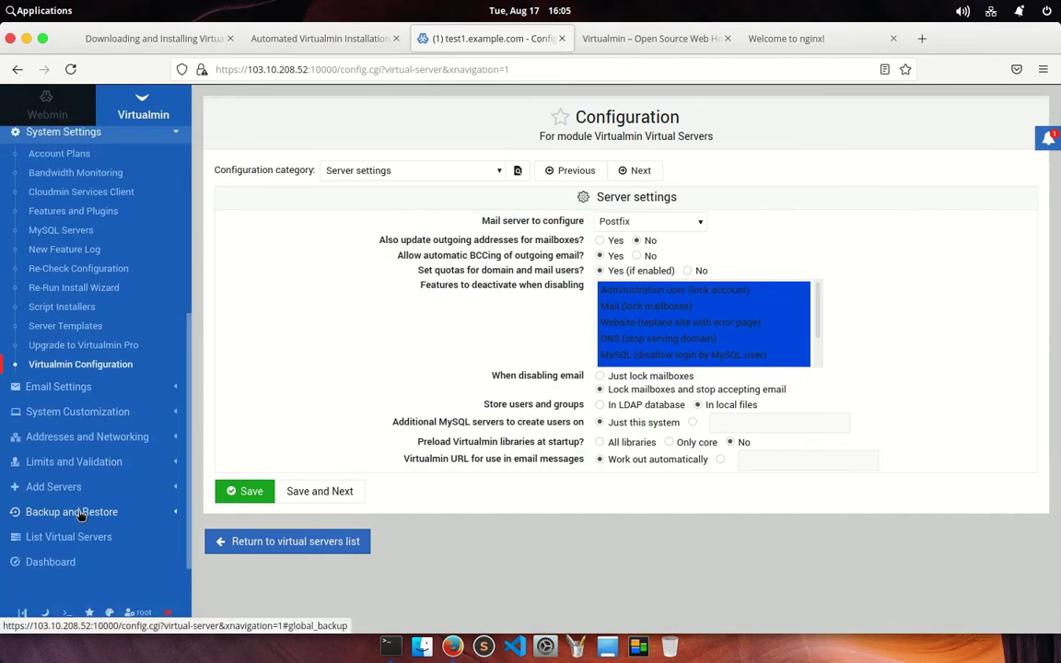
Go through the DKIM, Mail Client Configuration, Mail Rate Limiting and Updated Mailbox Email pages
{"action": "left_click", "coordinate": [62, 388]}
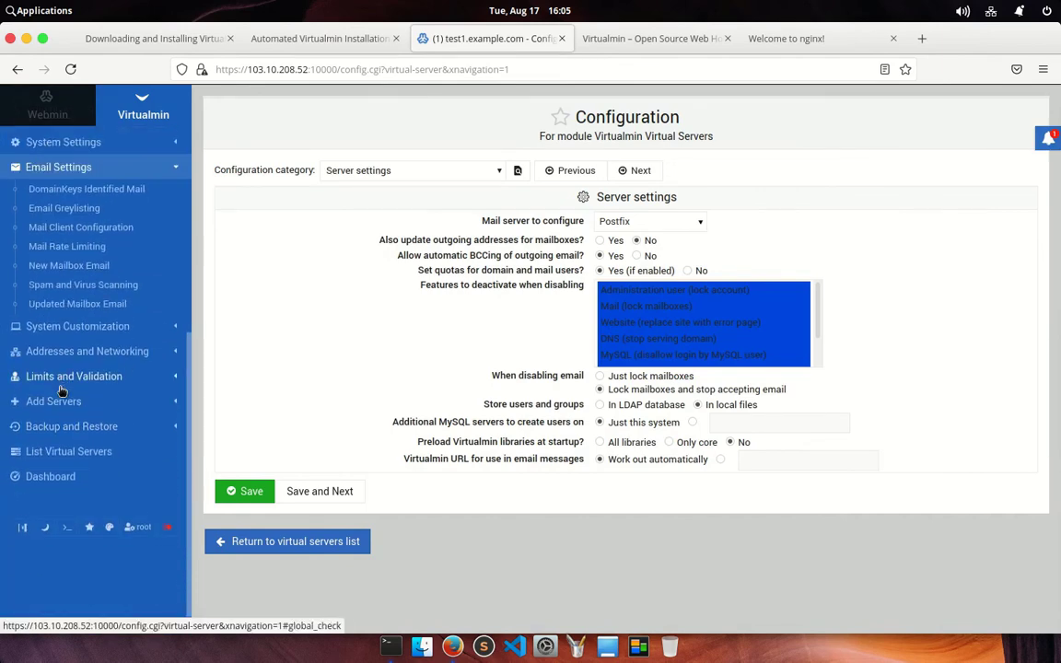
{"action": "left_click", "coordinate": [56, 190]}
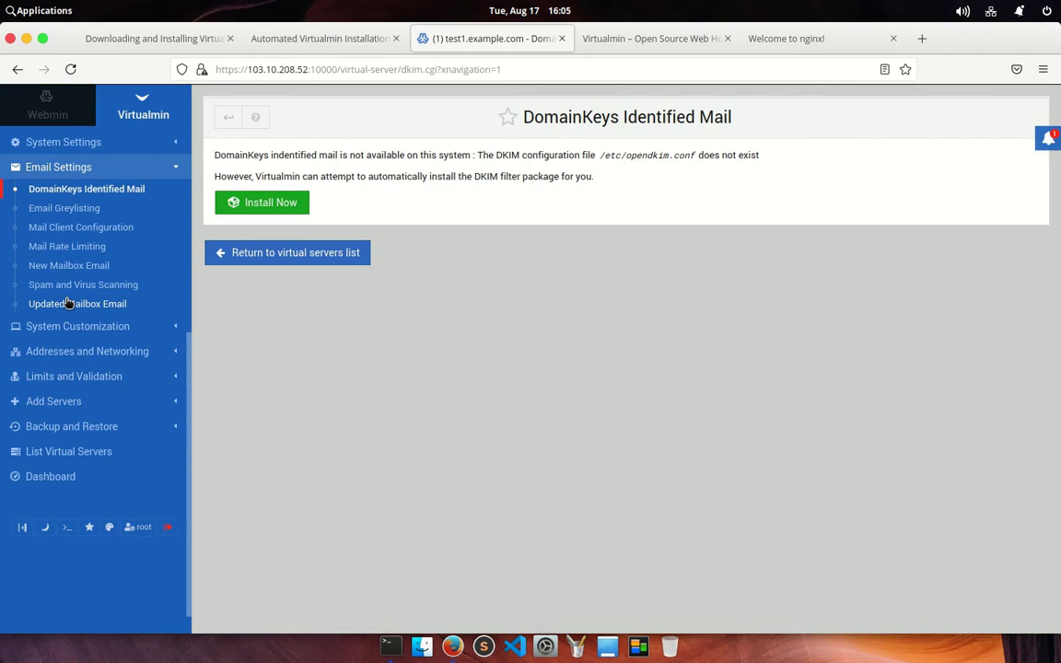
{"action": "left_click", "coordinate": [65, 227]}
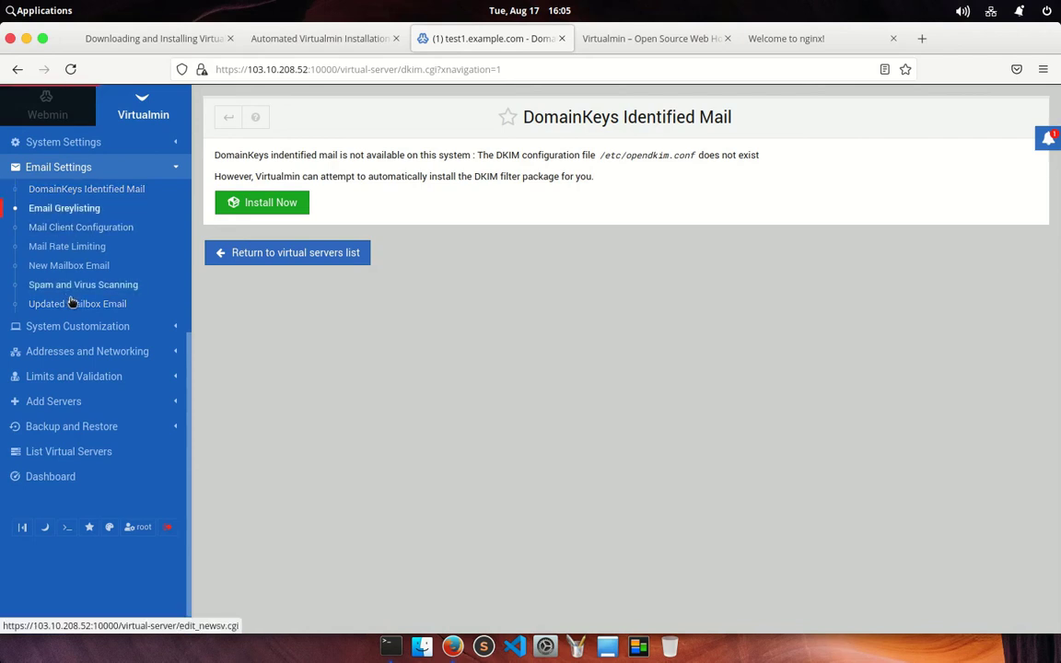
{"action": "left_click", "coordinate": [43, 249]}
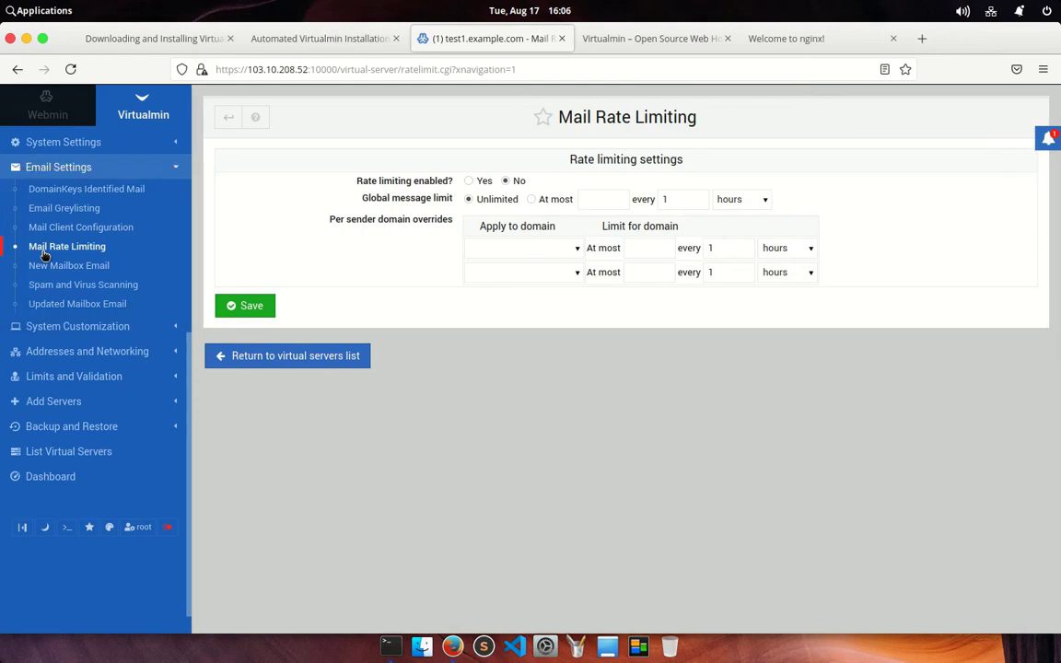
{"action": "left_click", "coordinate": [43, 306]}
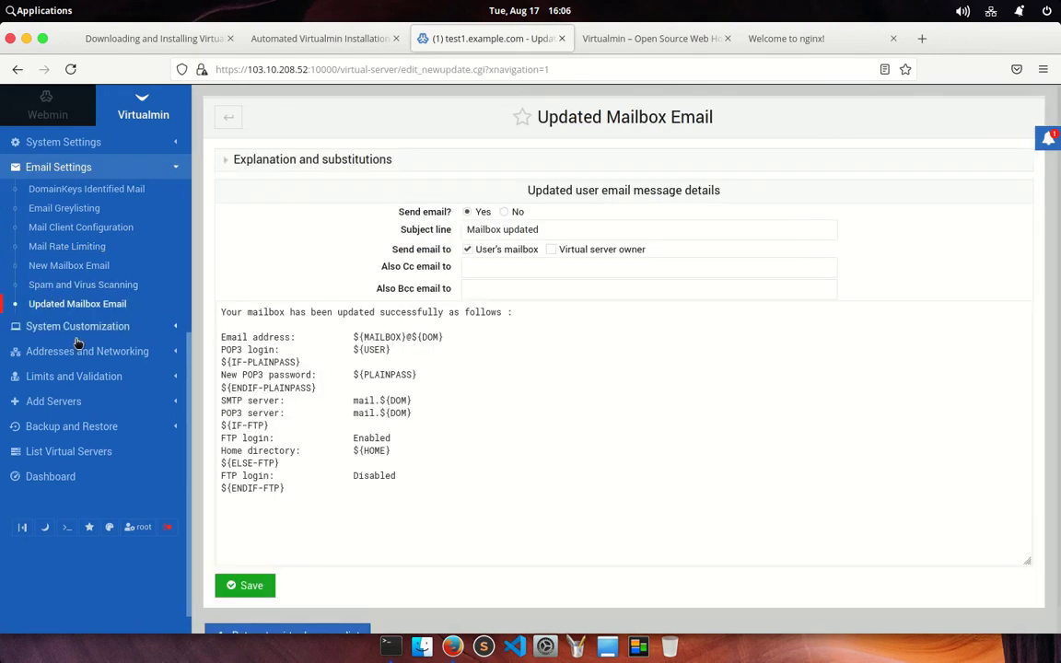
{"action": "left_click", "coordinate": [86, 334]}
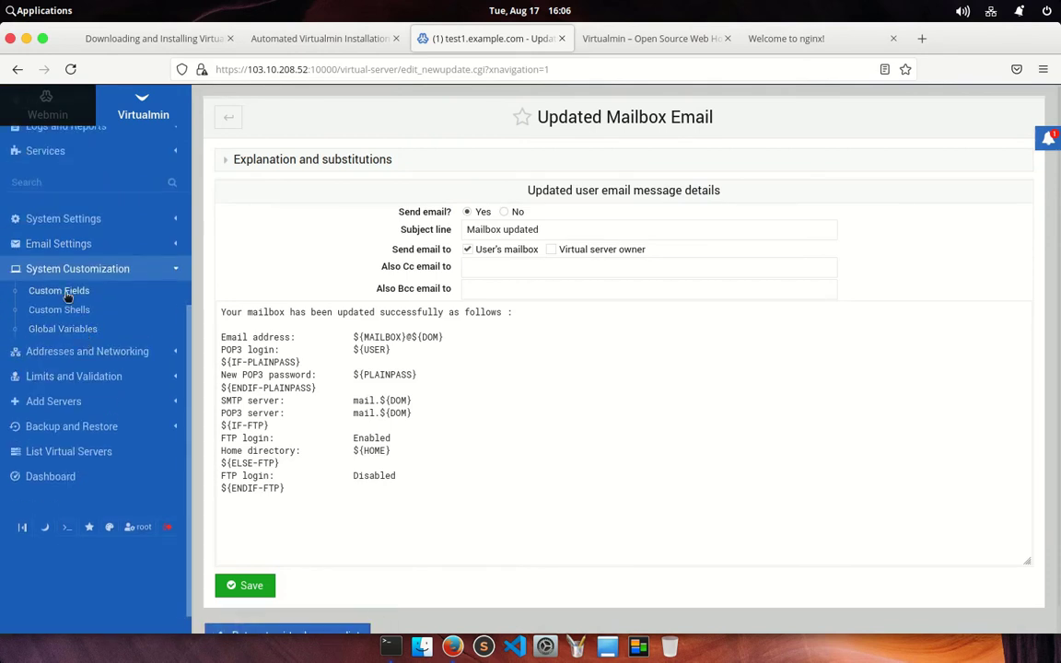
Look over Custom Fields and Custom Shells, then the empty Global Variables page
{"action": "left_click", "coordinate": [65, 291]}
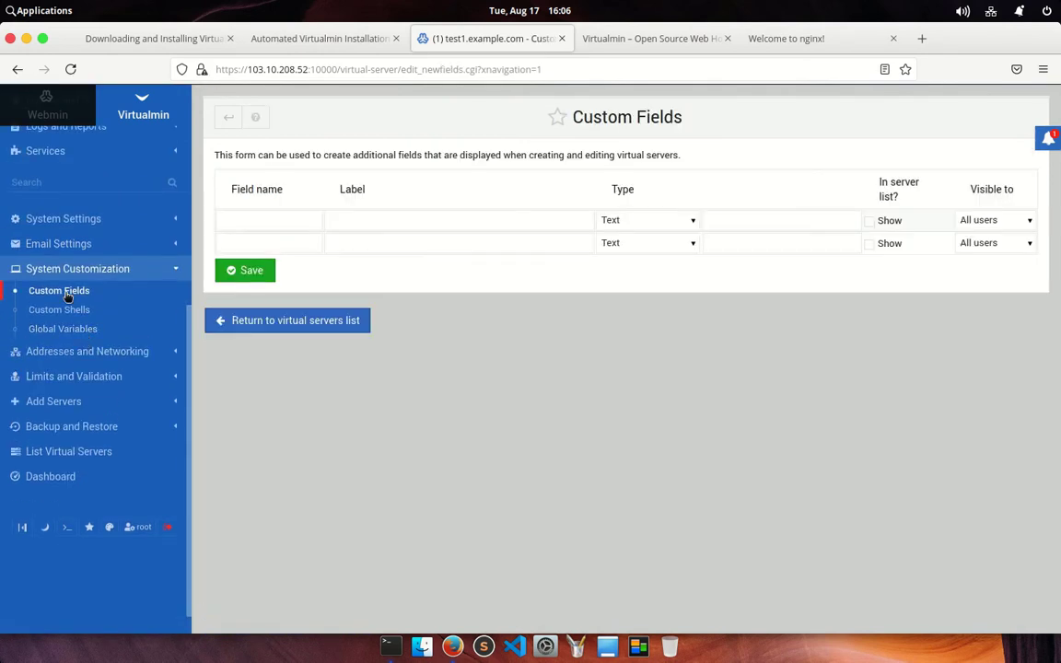
{"action": "left_click", "coordinate": [66, 311]}
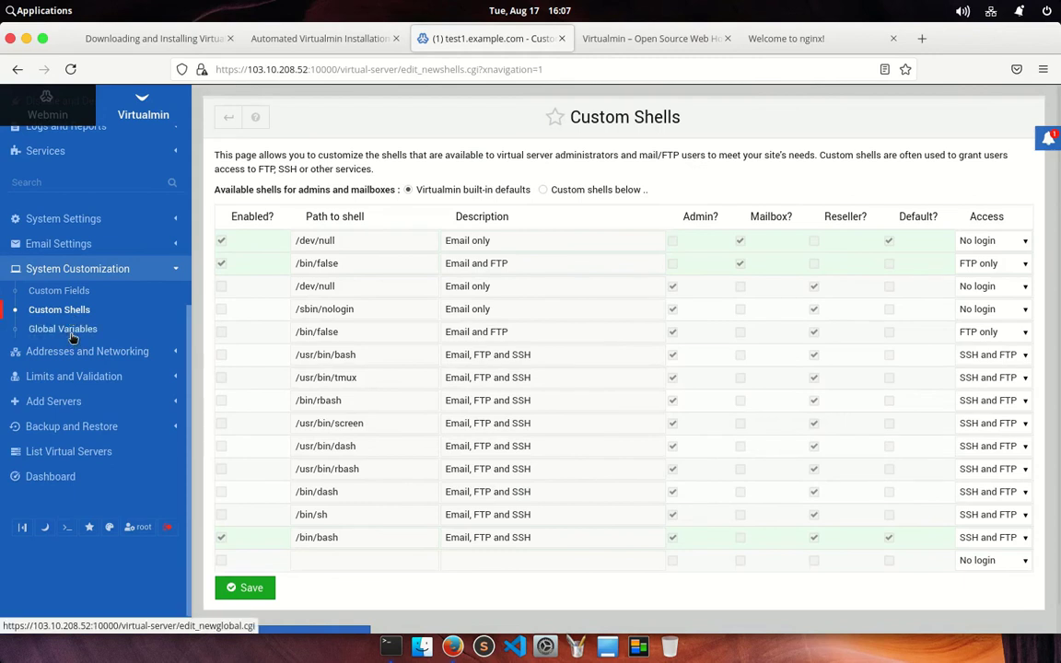
{"action": "left_click", "coordinate": [70, 332]}
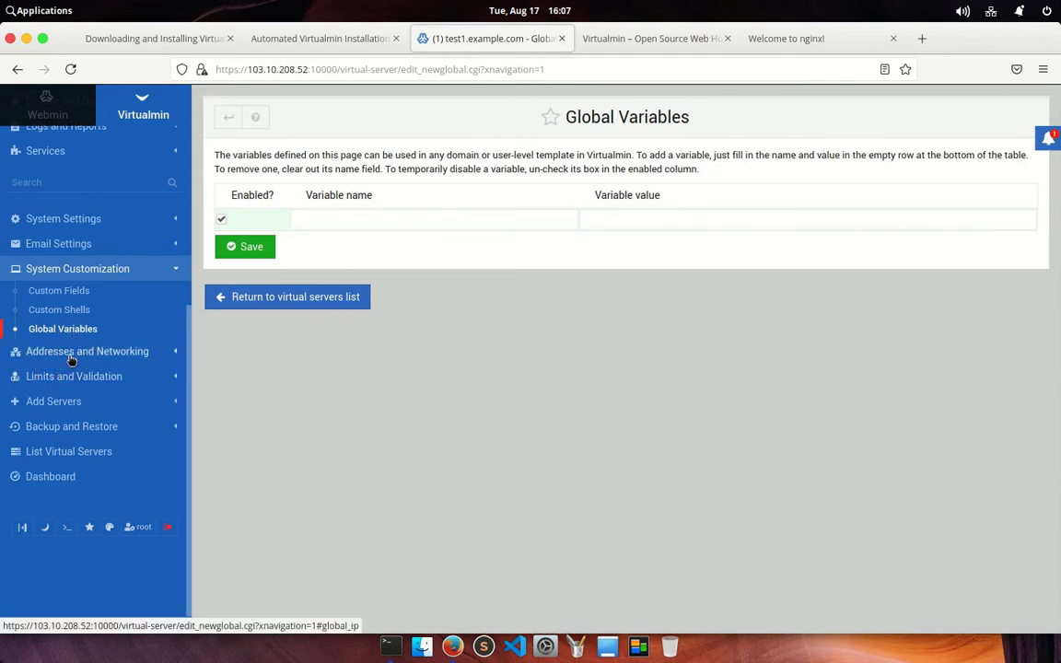
{"action": "left_click", "coordinate": [71, 353]}
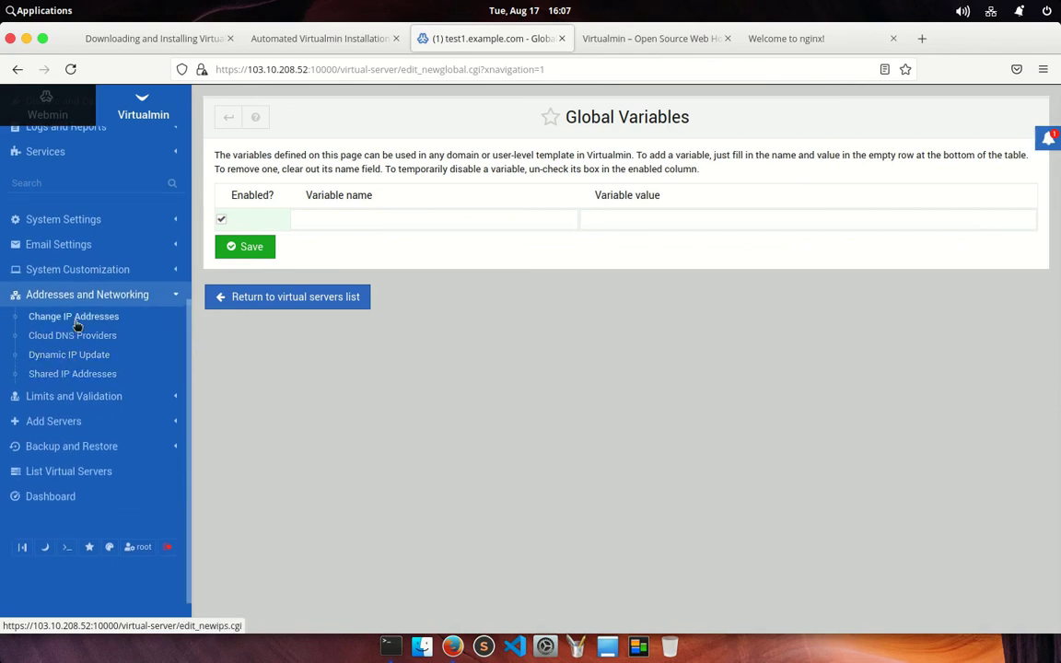
Check the shared IP addresses and Check Disk Quotas pages, then Validate Virtual Servers
{"action": "left_click", "coordinate": [77, 320]}
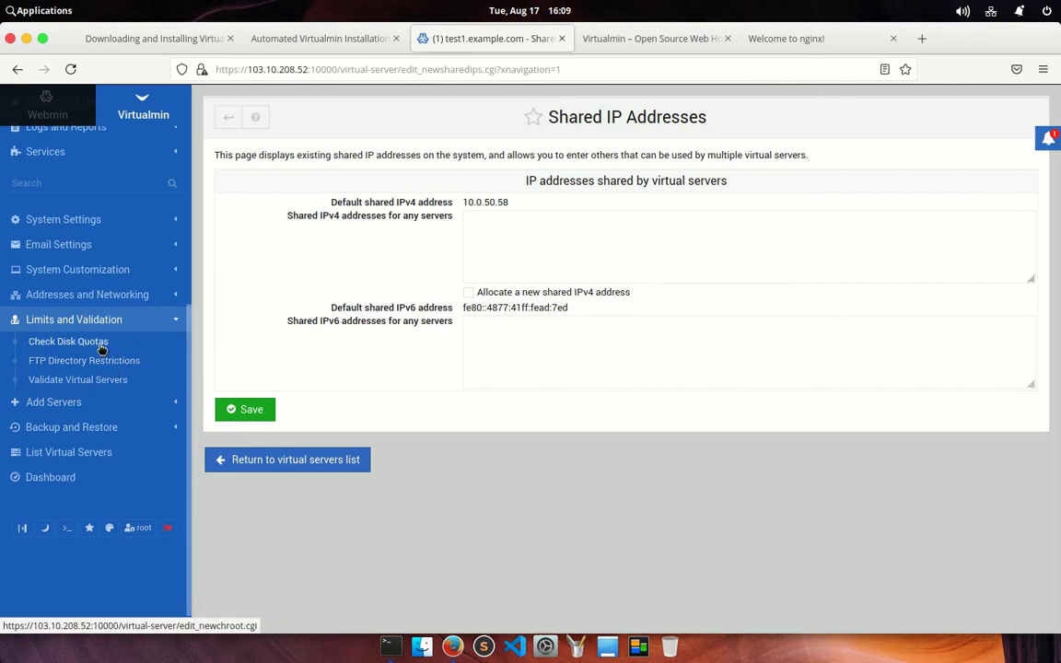
{"action": "left_click", "coordinate": [102, 347]}
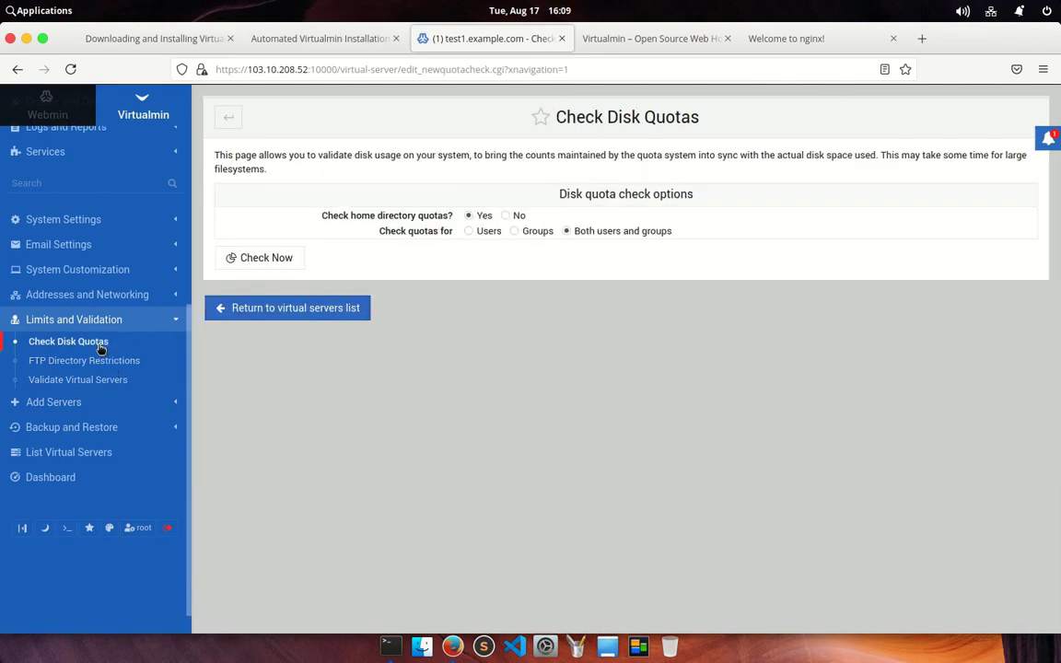
{"action": "left_click", "coordinate": [103, 379]}
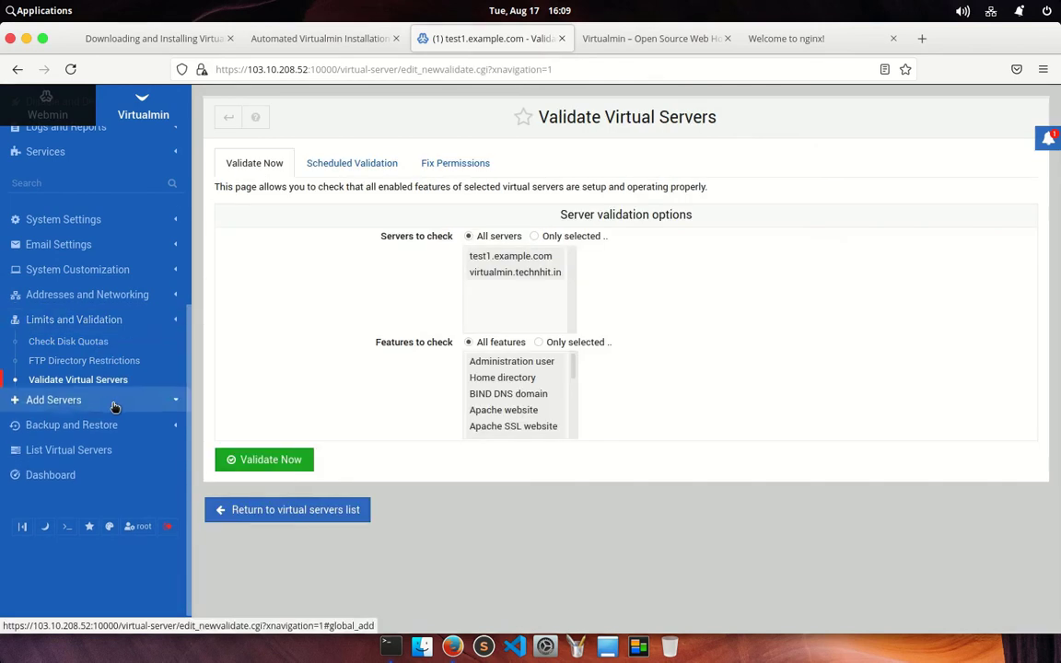
{"action": "left_click", "coordinate": [116, 406]}
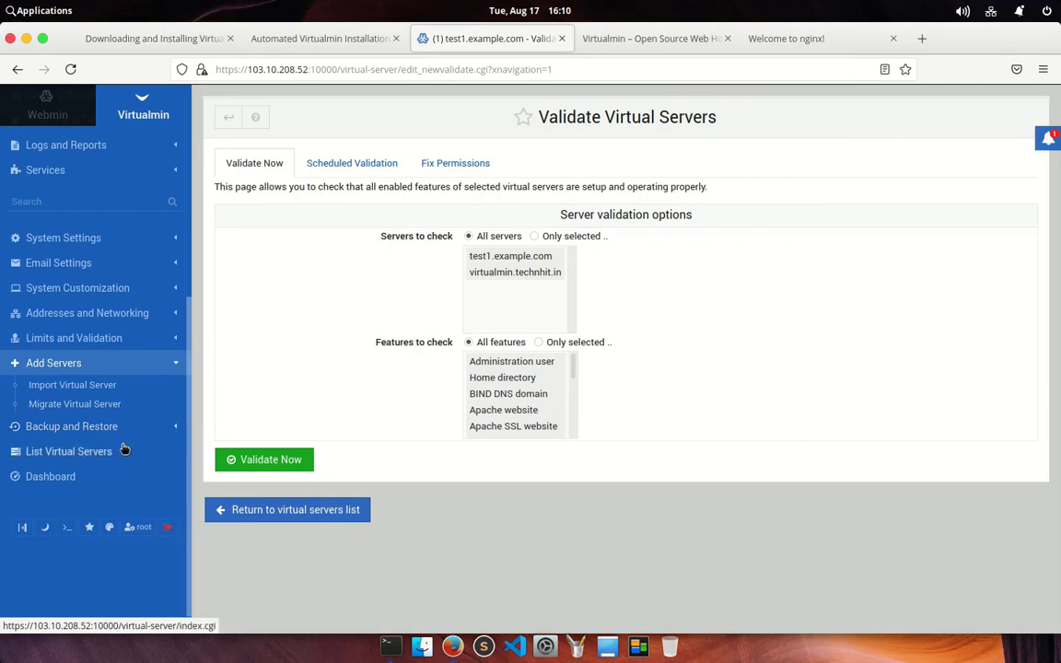
Look over the Amazon S3 Buckets, Backup Logs and Backup Virtual Servers pages
{"action": "left_click", "coordinate": [87, 427]}
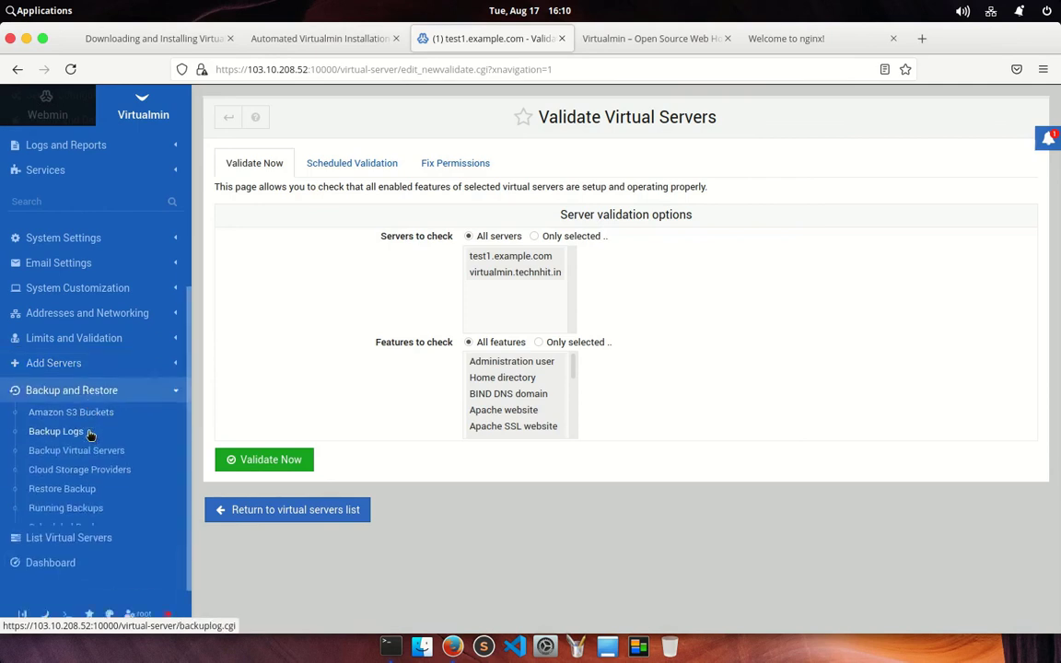
{"action": "scroll", "coordinate": [92, 443], "scroll_direction": "down", "scroll_amount": 2}
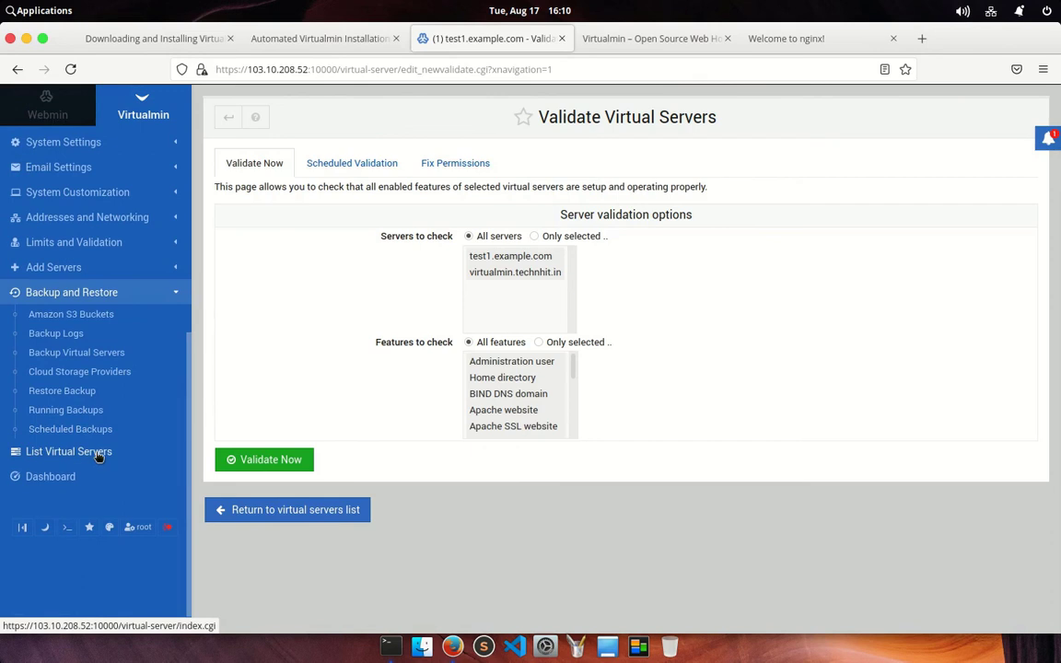
{"action": "left_click", "coordinate": [69, 318]}
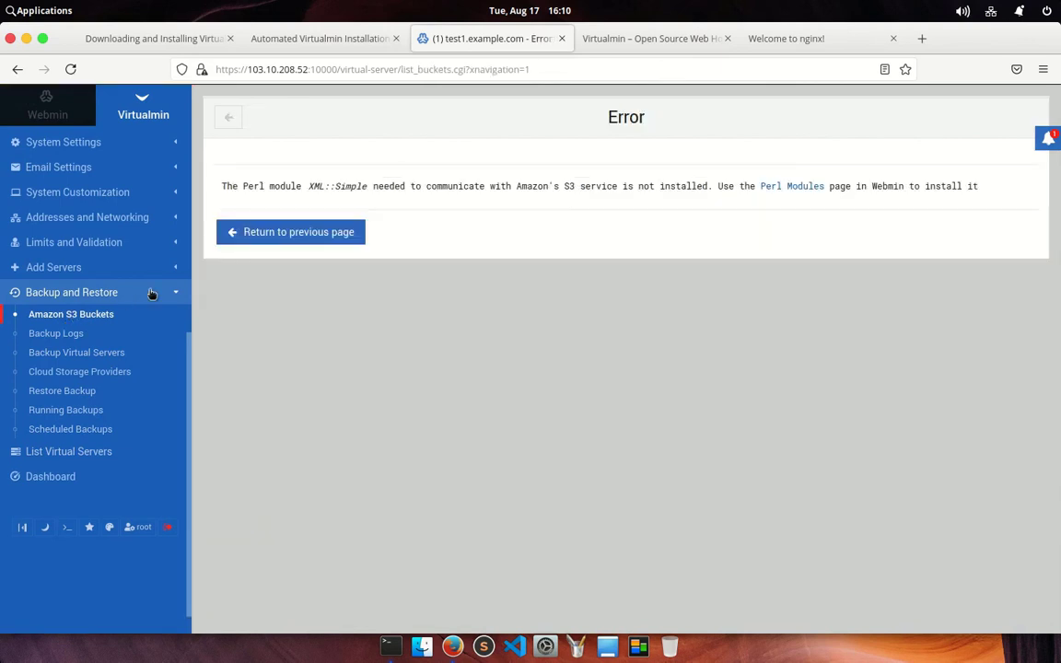
{"action": "left_click", "coordinate": [54, 334]}
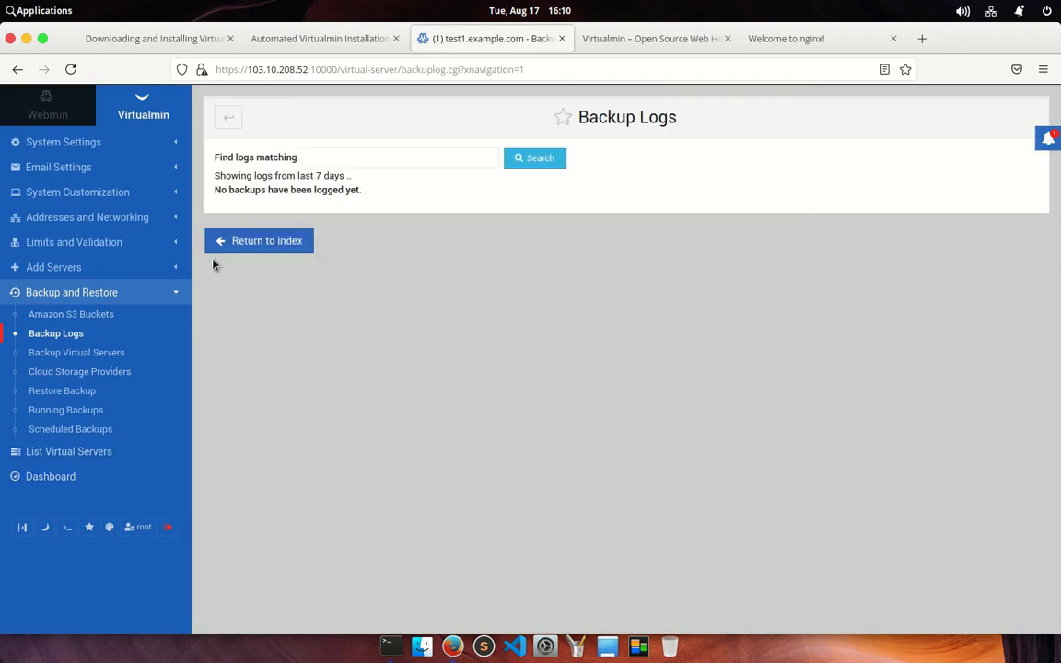
{"action": "left_click", "coordinate": [77, 352]}
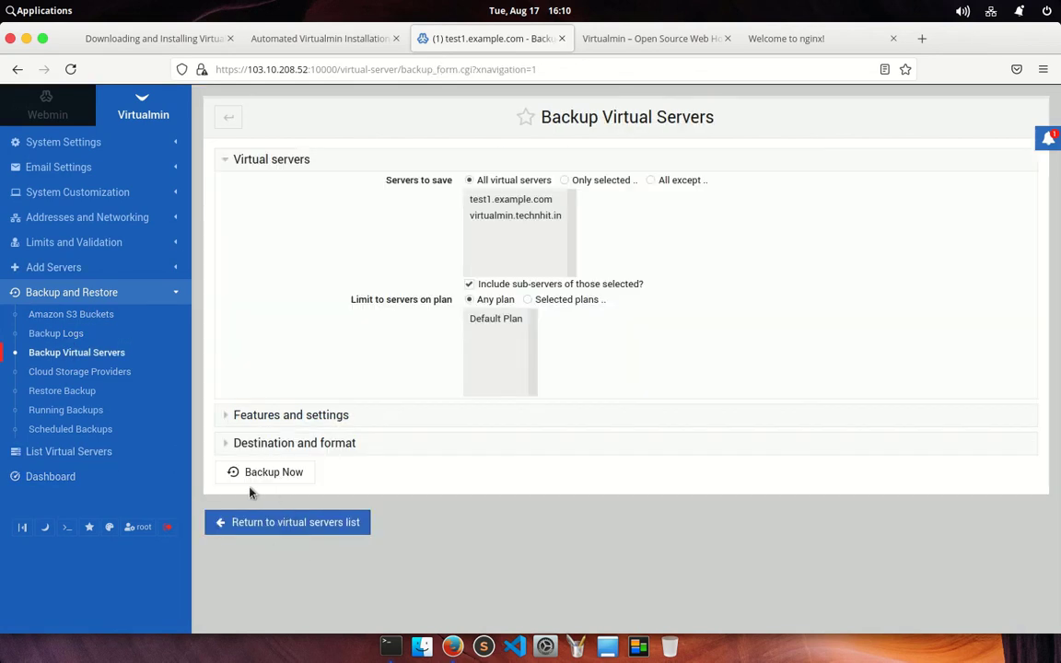
Review the Restore Backup form's sources, keeping local file, then check Running Backups
{"action": "left_click", "coordinate": [61, 391]}
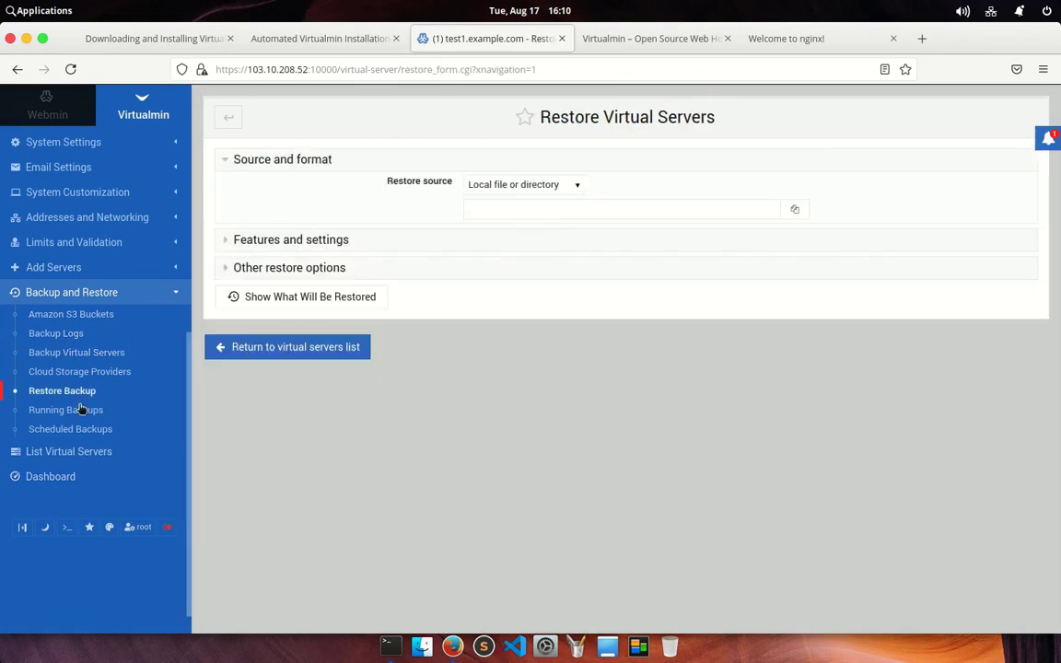
{"action": "left_click", "coordinate": [551, 187]}
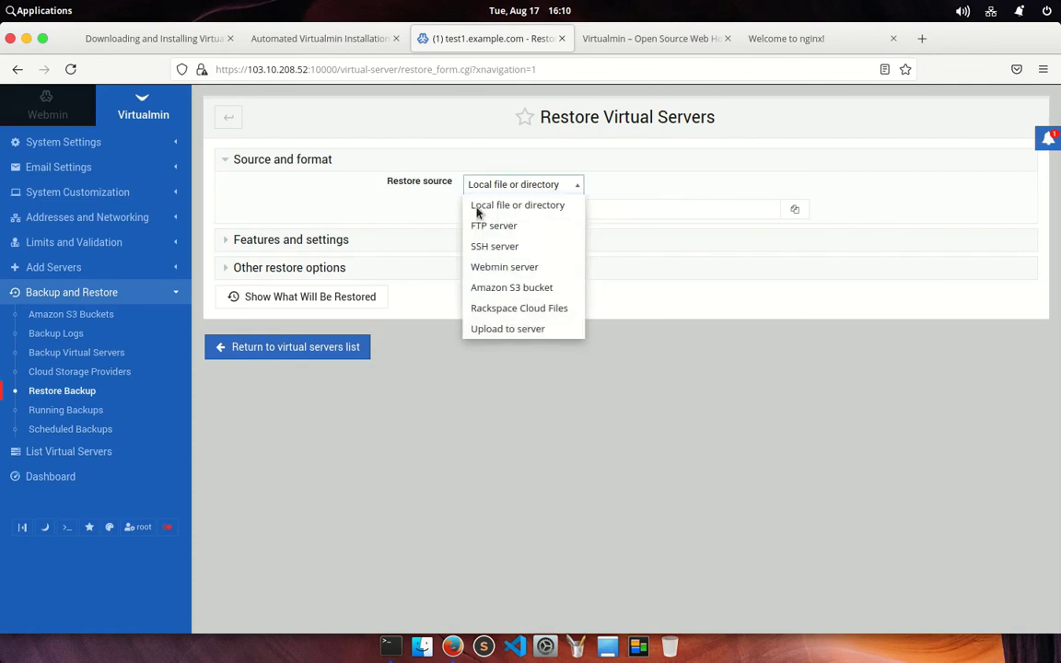
{"action": "left_click", "coordinate": [603, 455]}
{"action": "left_click", "coordinate": [70, 410]}
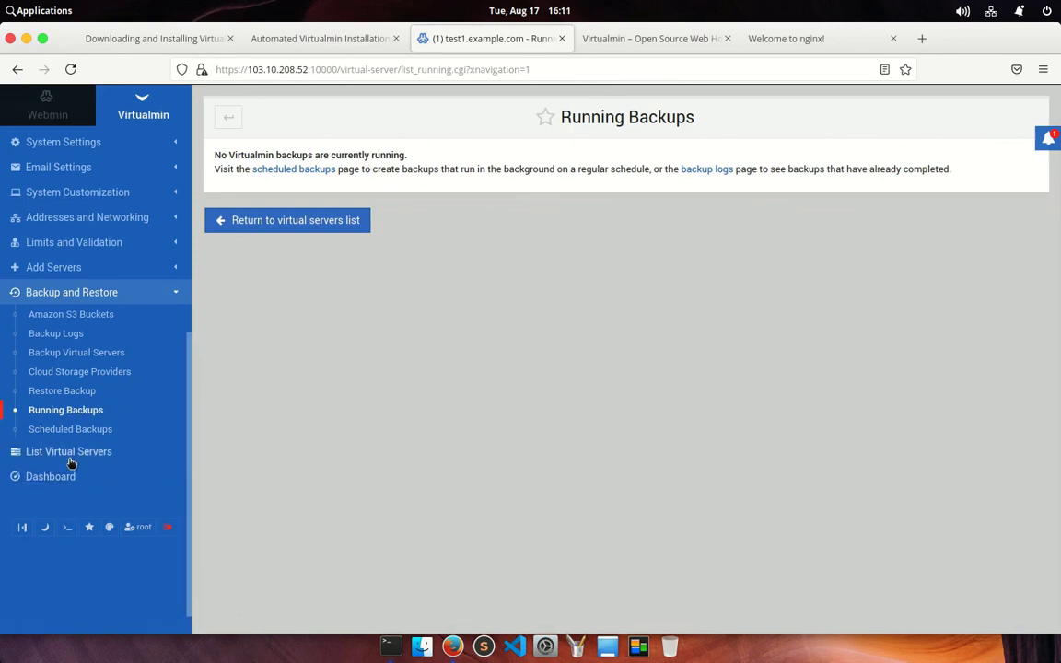
Start a new scheduled backup and expand its Features and settings section
{"action": "left_click", "coordinate": [70, 429]}
{"action": "left_click", "coordinate": [295, 183]}
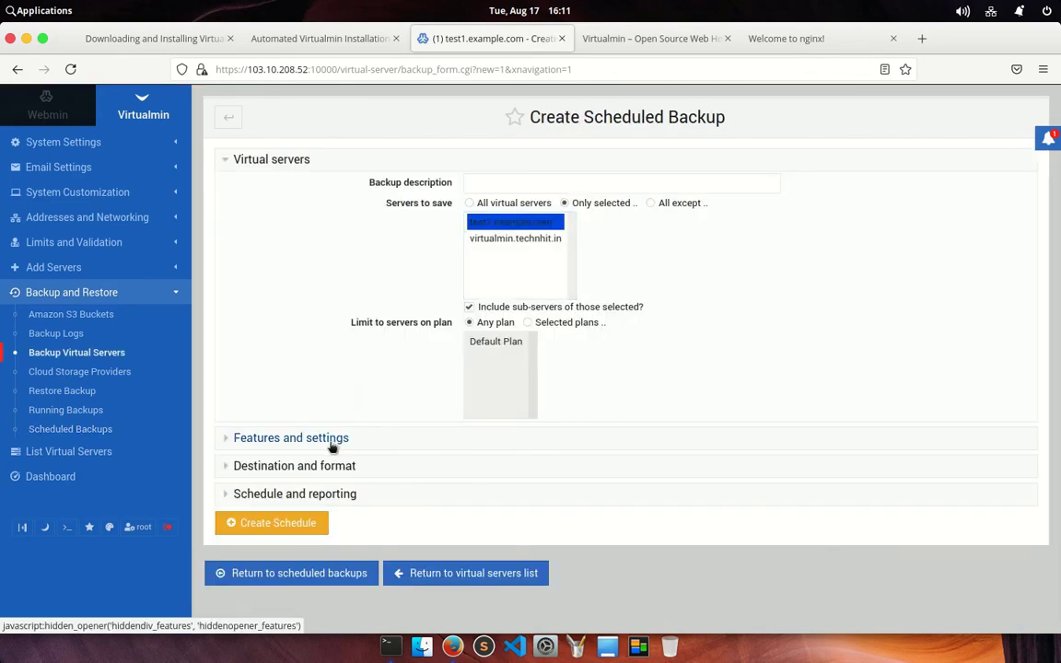
{"action": "left_click", "coordinate": [331, 441]}
{"action": "scroll", "coordinate": [331, 448], "scroll_direction": "down", "scroll_amount": 3}
{"action": "scroll", "coordinate": [331, 449], "scroll_direction": "down", "scroll_amount": 4}
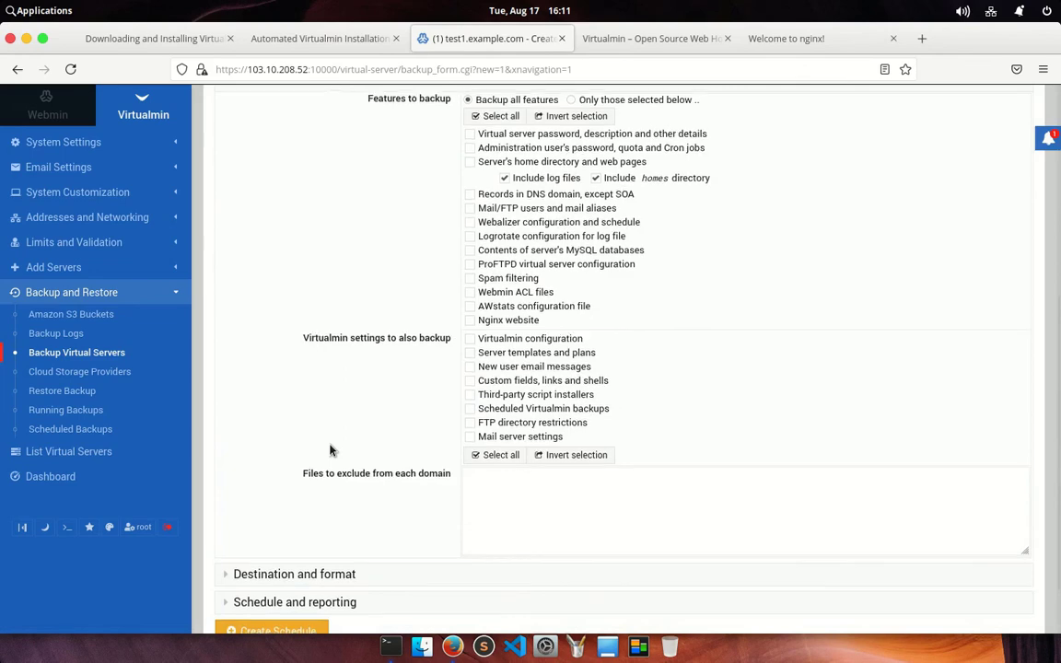
{"action": "scroll", "coordinate": [332, 450], "scroll_direction": "down", "scroll_amount": 2}
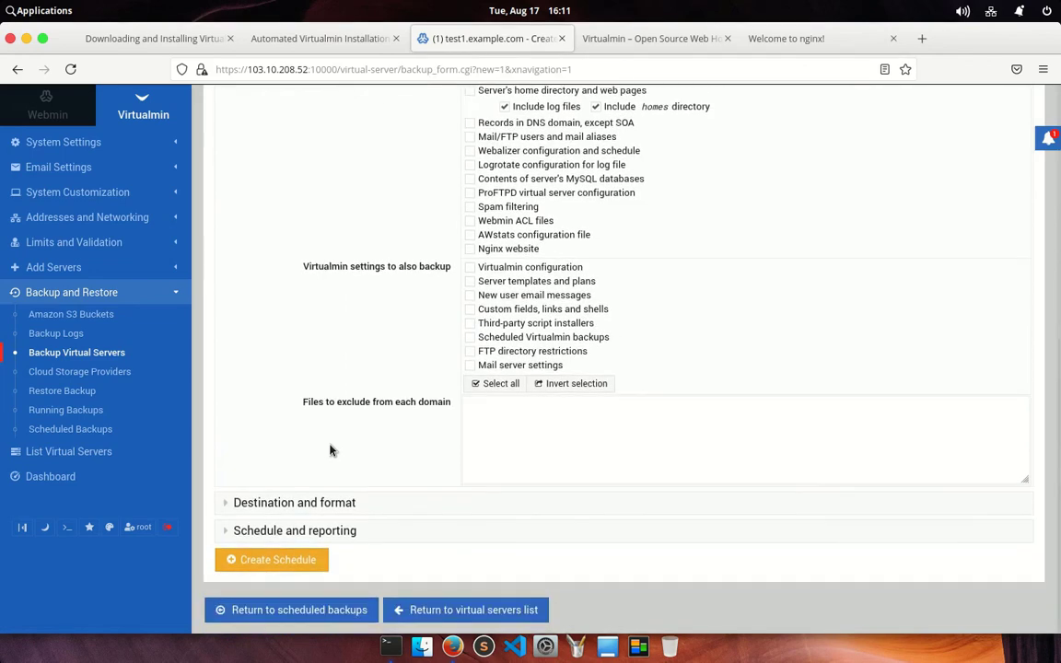
Expand Destination and format and Schedule and reporting to review the default backup options
{"action": "left_click", "coordinate": [306, 502]}
{"action": "scroll", "coordinate": [315, 495], "scroll_direction": "down", "scroll_amount": 4}
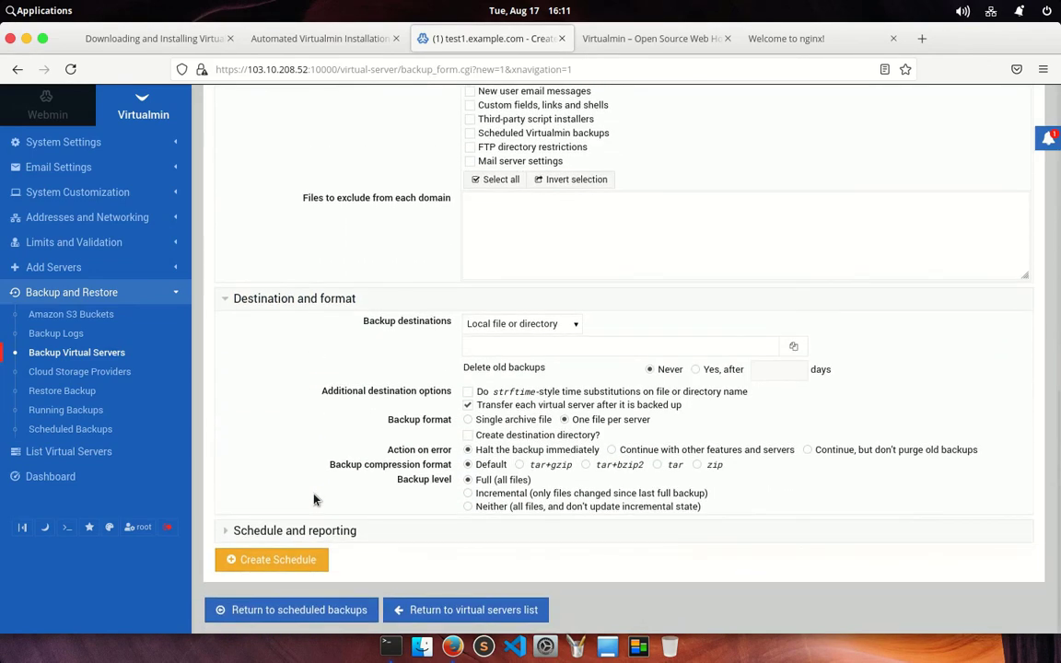
{"action": "left_click", "coordinate": [320, 537]}
{"action": "scroll", "coordinate": [320, 542], "scroll_direction": "down", "scroll_amount": 4}
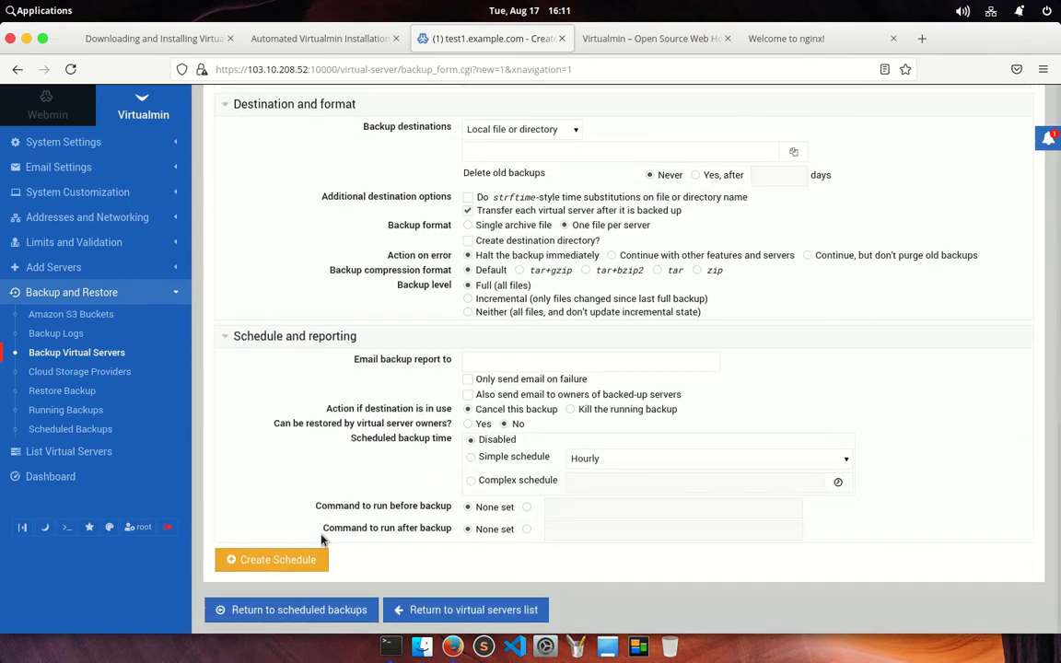
{"action": "scroll", "coordinate": [318, 367], "scroll_direction": "up", "scroll_amount": 3}
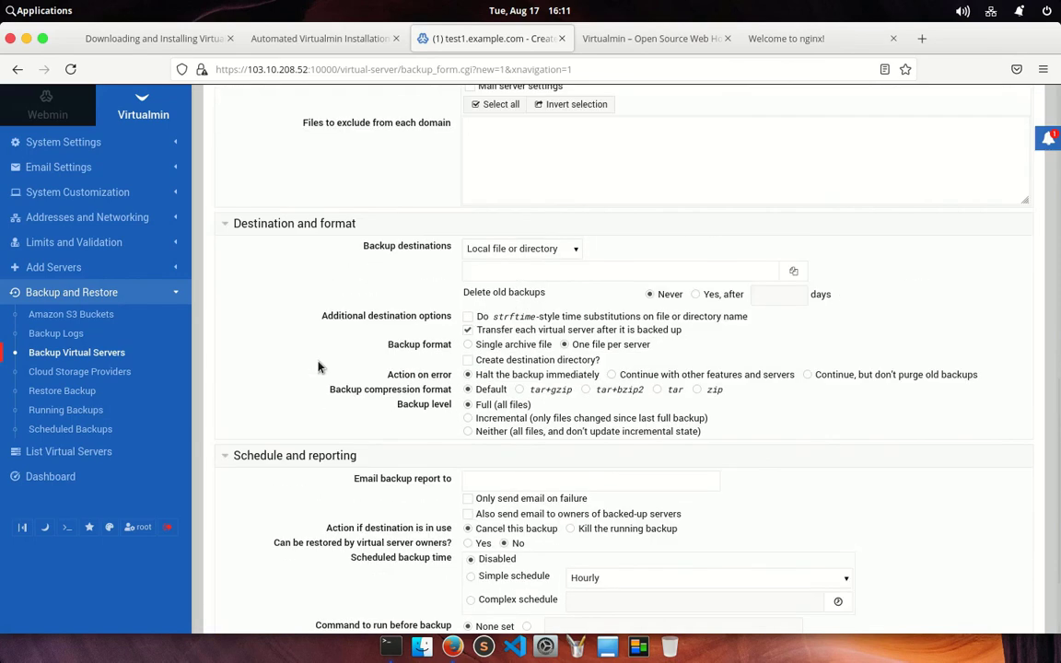
{"action": "scroll", "coordinate": [316, 368], "scroll_direction": "up", "scroll_amount": 10}
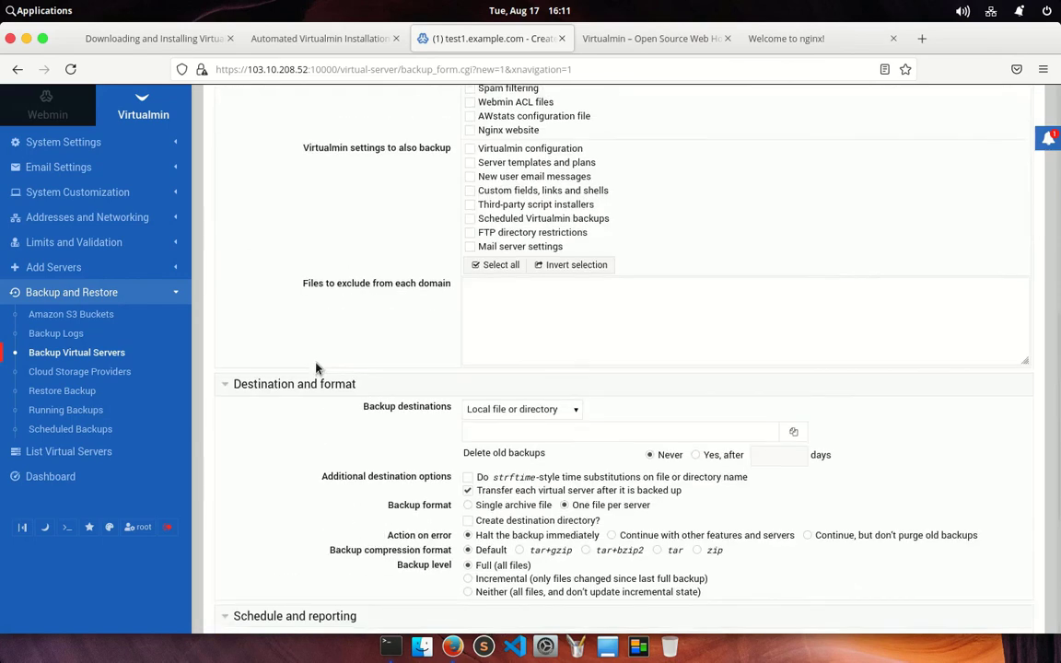